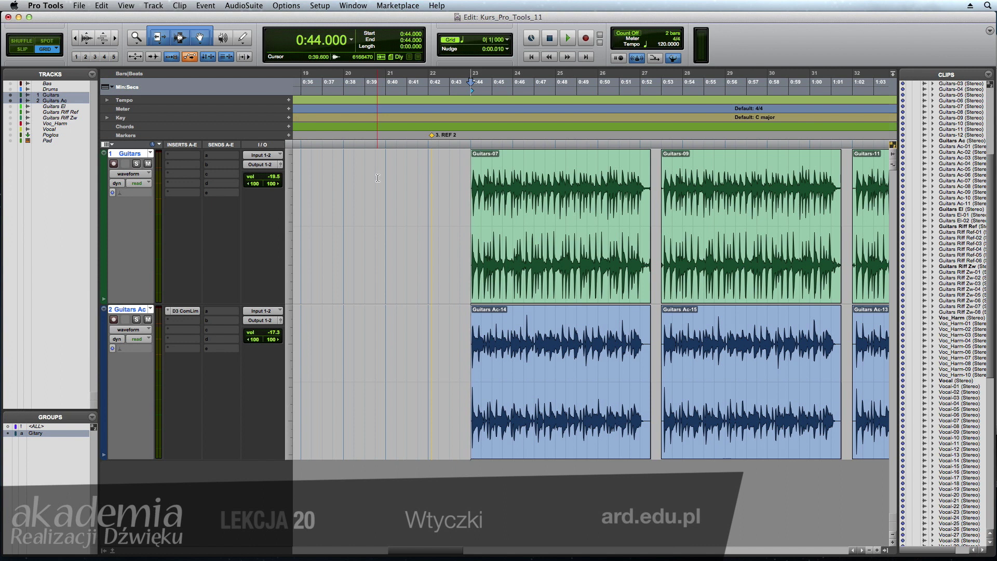
# Insert the stereo multichannel D-Verb reverb in the first insert slot of the Guitars track and play the result
pyautogui.click(183, 155)
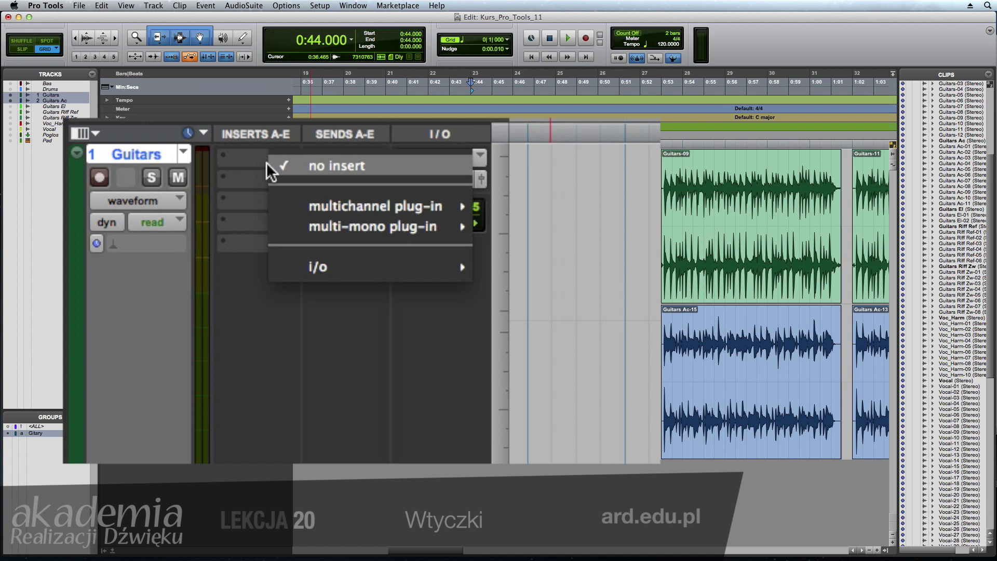
pyautogui.moveTo(283, 199)
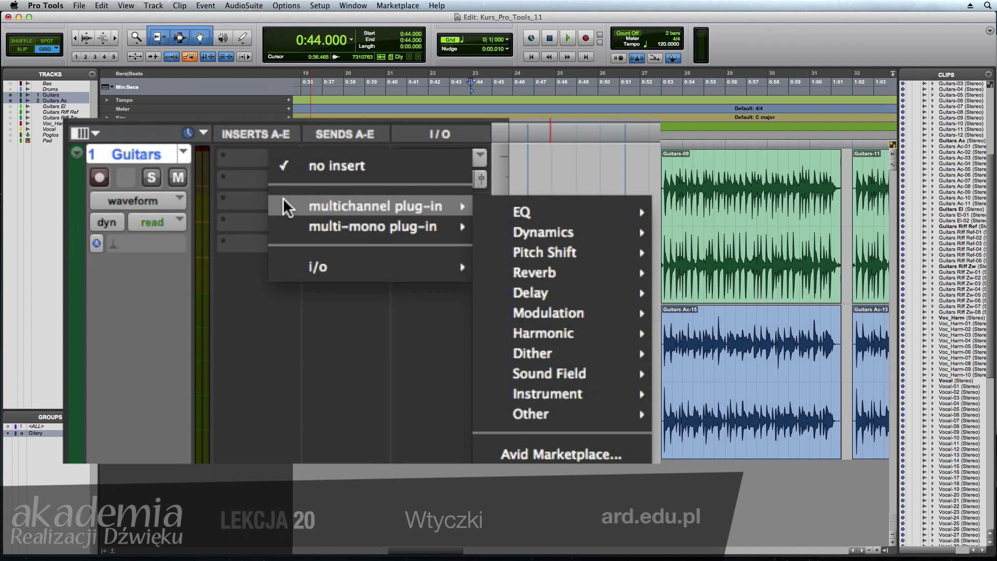
pyautogui.moveTo(289, 222)
pyautogui.moveTo(485, 226)
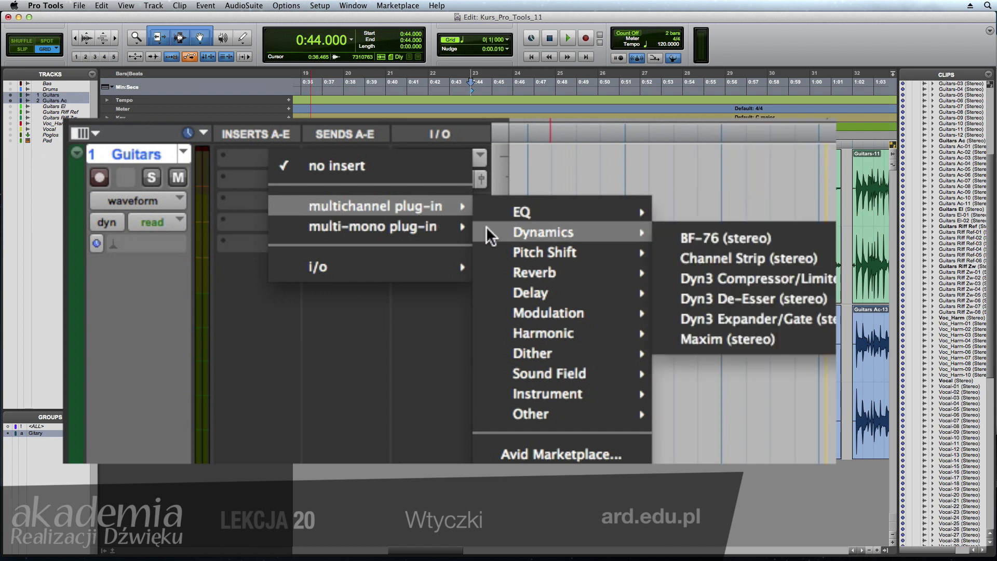
pyautogui.moveTo(488, 271)
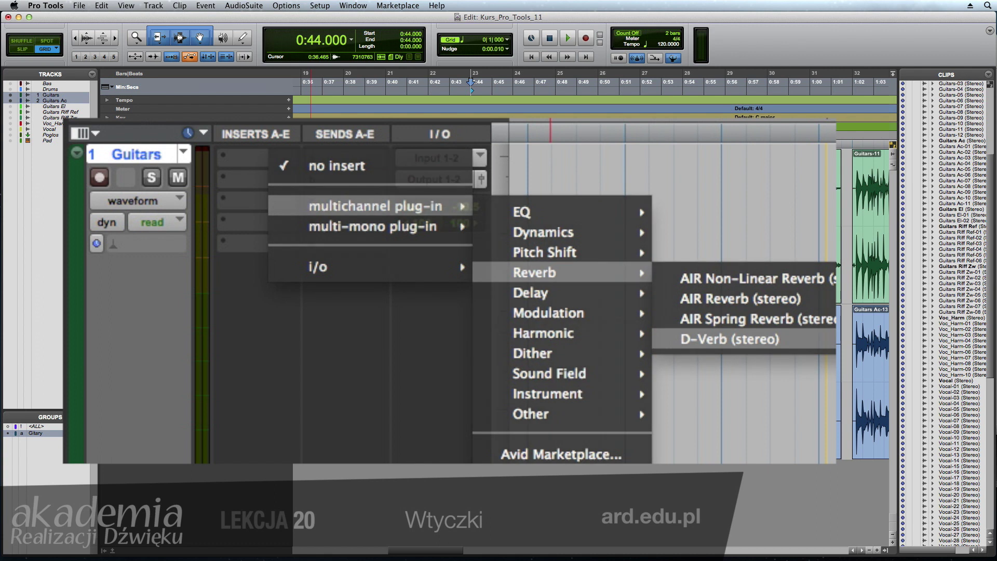
pyautogui.click(729, 338)
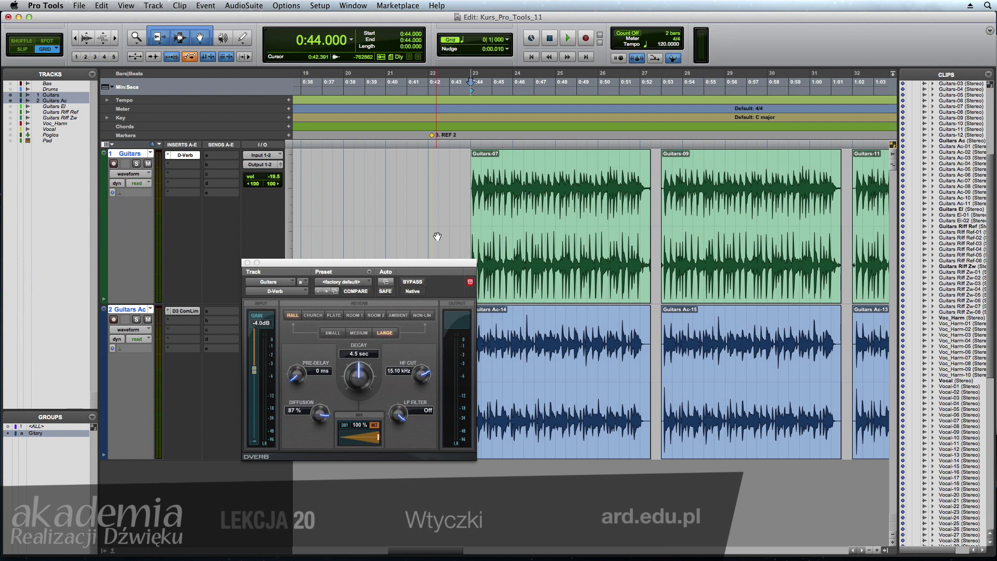
pyautogui.press('space')
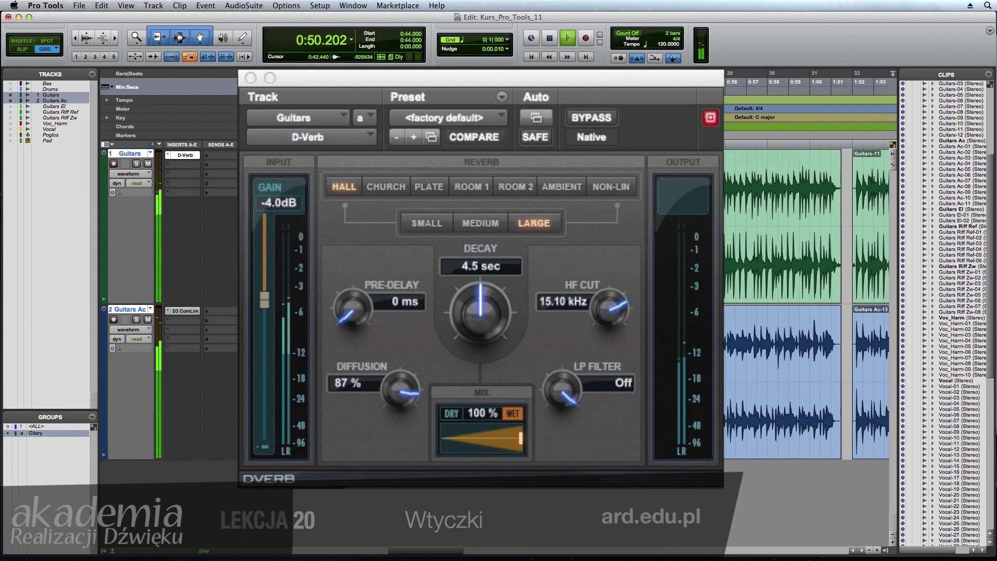
pyautogui.press('space')
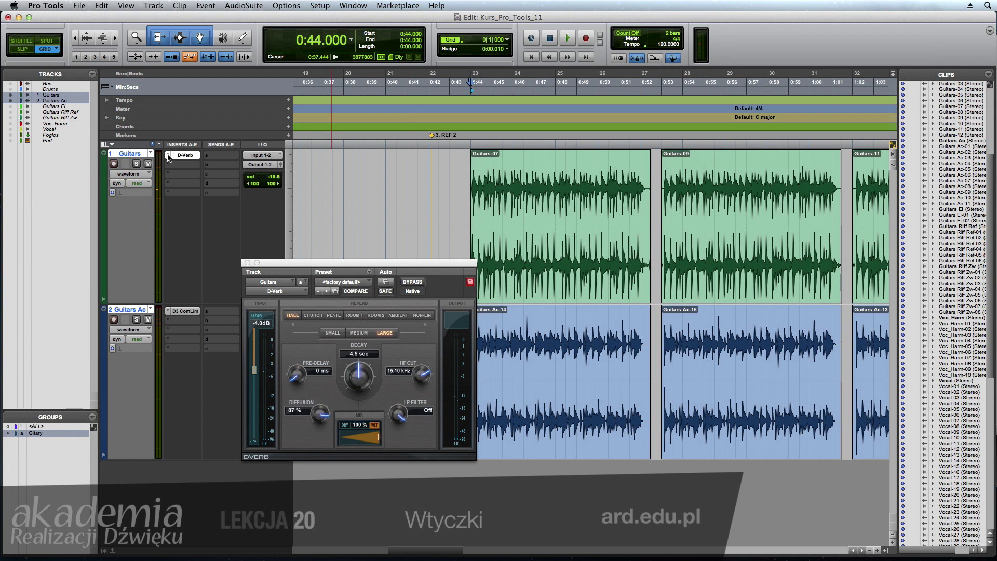
# Remove D-Verb from the Guitars track and close its plug-in window
pyautogui.click(179, 164)
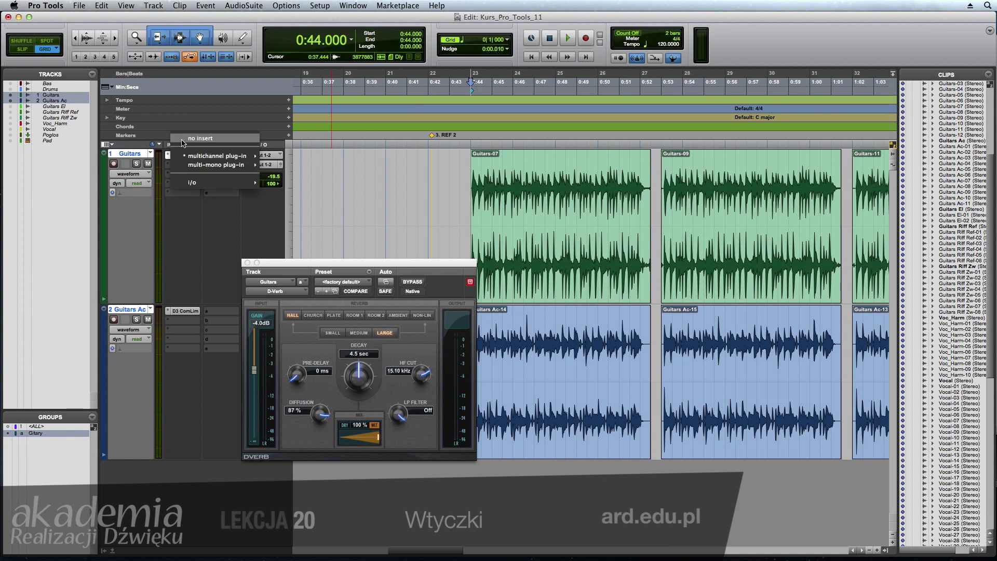
pyautogui.click(183, 139)
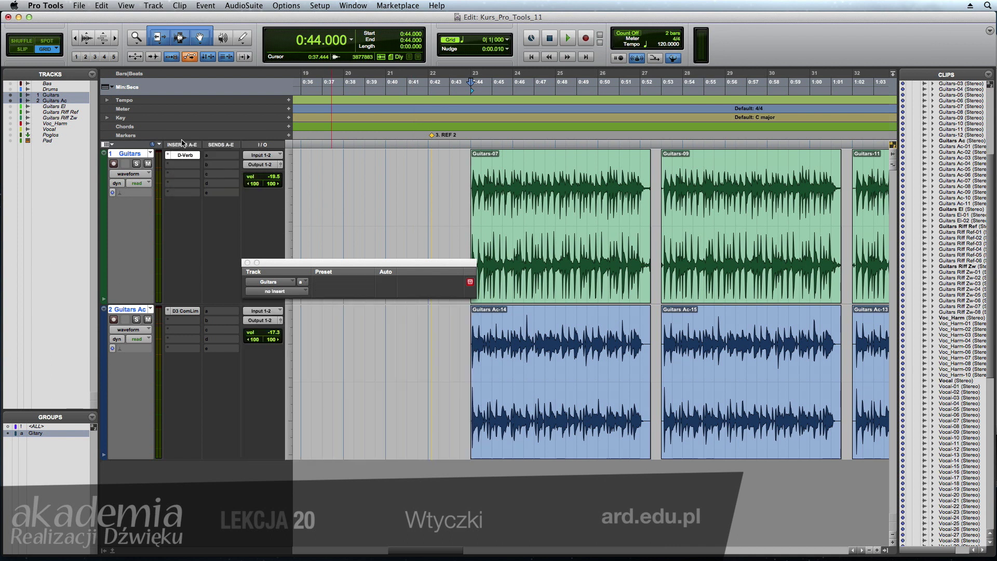
pyautogui.click(247, 262)
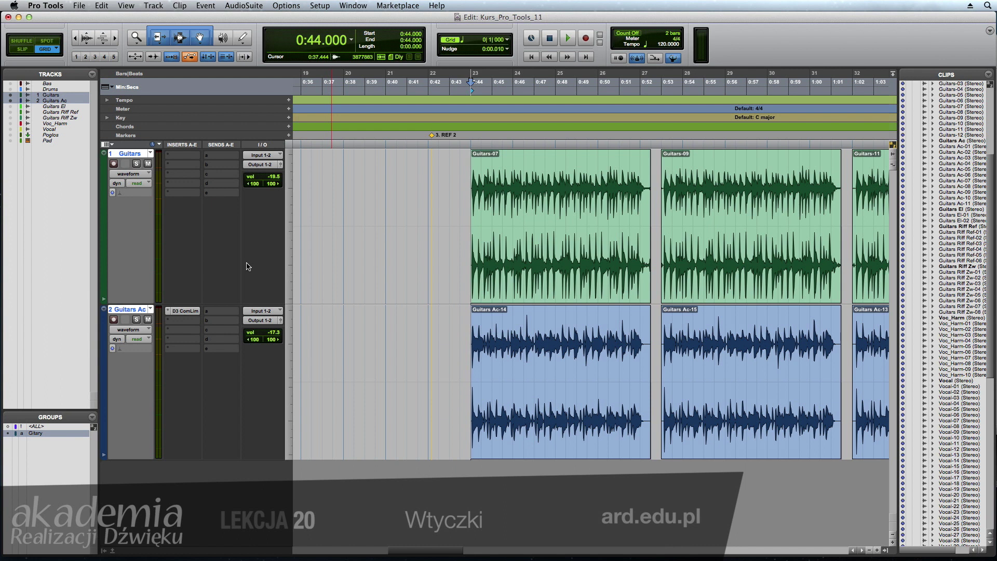
# Create one new stereo Aux Input track
pyautogui.press('super+shift+n')
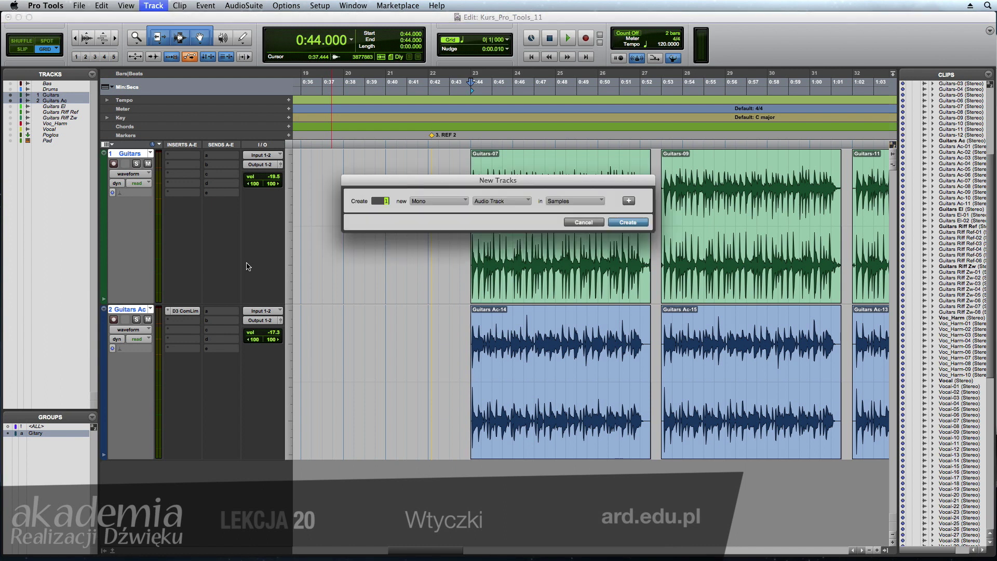
pyautogui.press('super+Right')
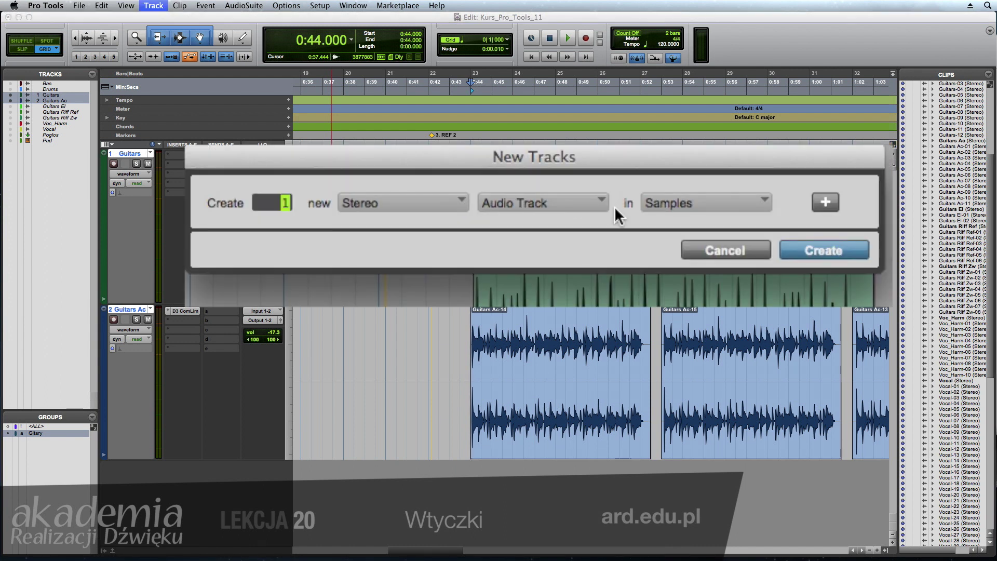
pyautogui.click(568, 197)
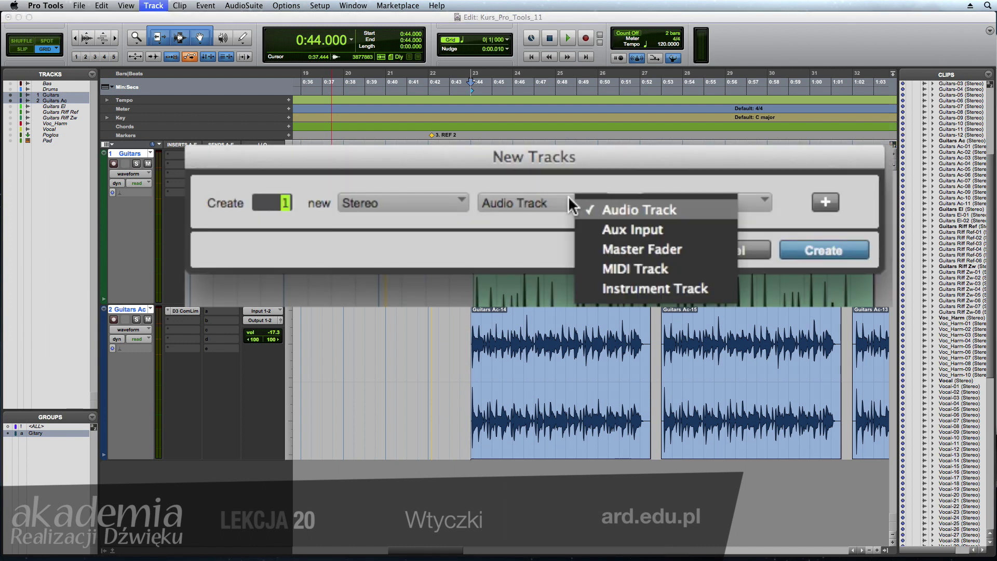
pyautogui.click(581, 228)
pyautogui.click(822, 250)
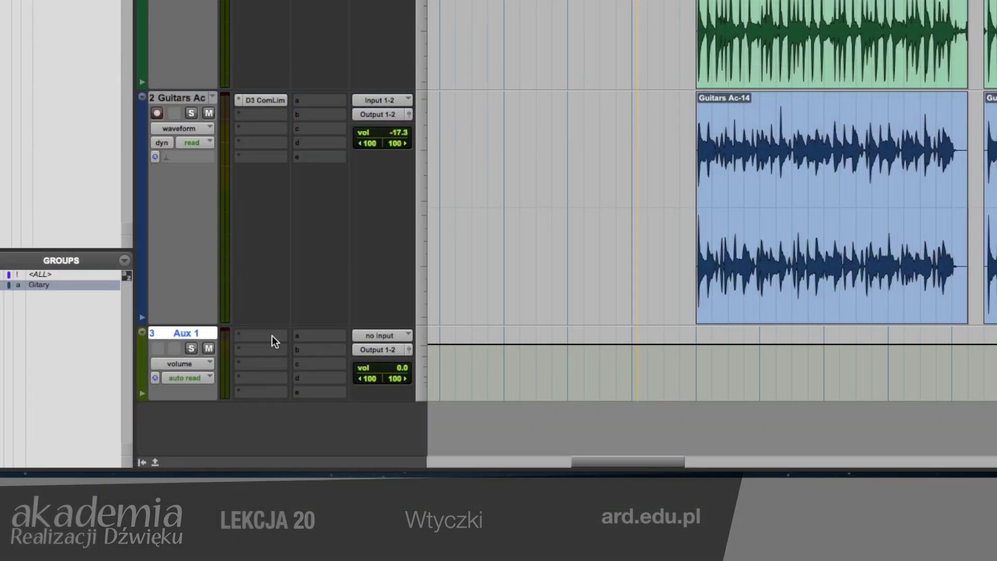
# Insert the stereo multichannel D-Verb reverb in the first insert slot of Aux 1 and move its window away from the track controls
pyautogui.click(263, 335)
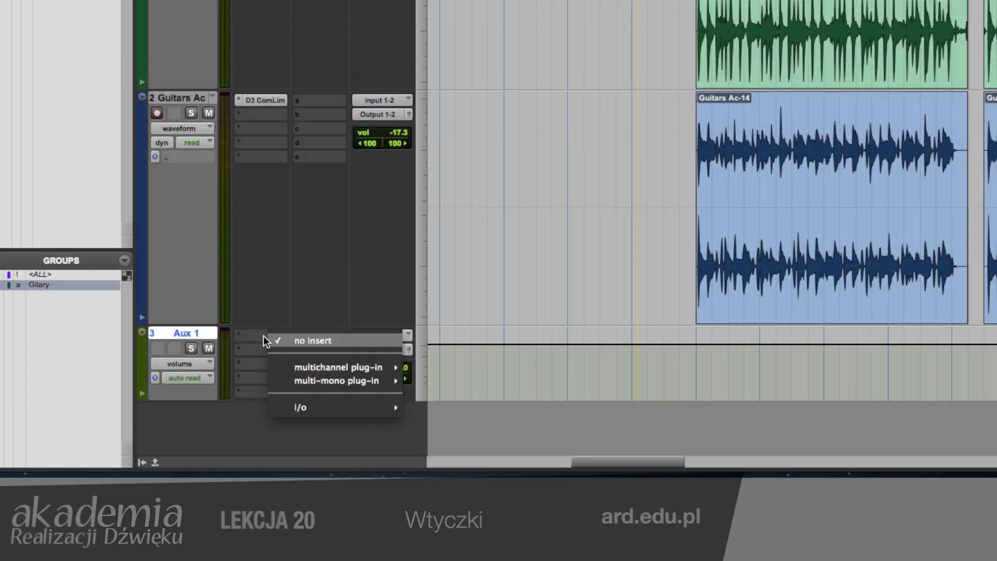
pyautogui.moveTo(279, 367)
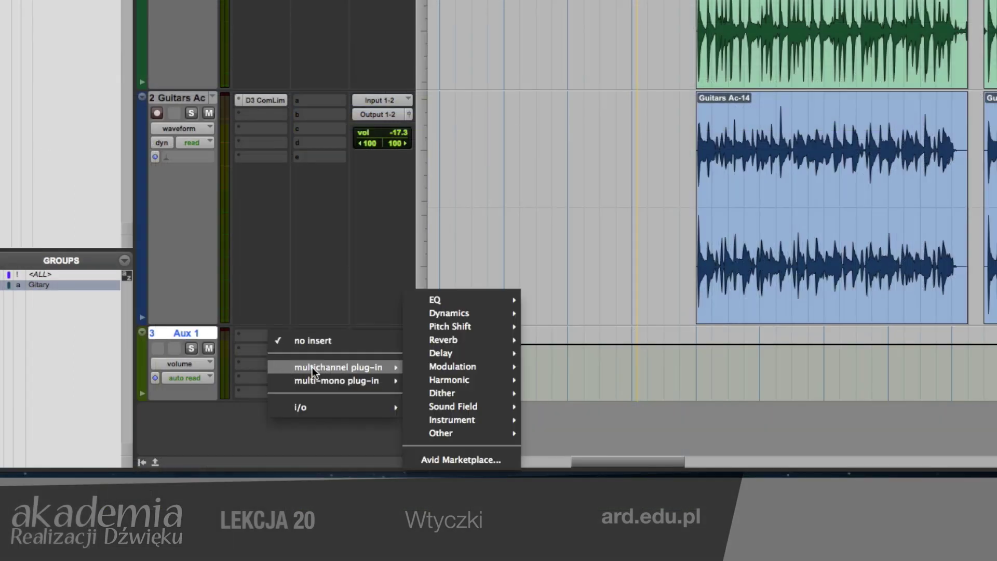
pyautogui.moveTo(462, 339)
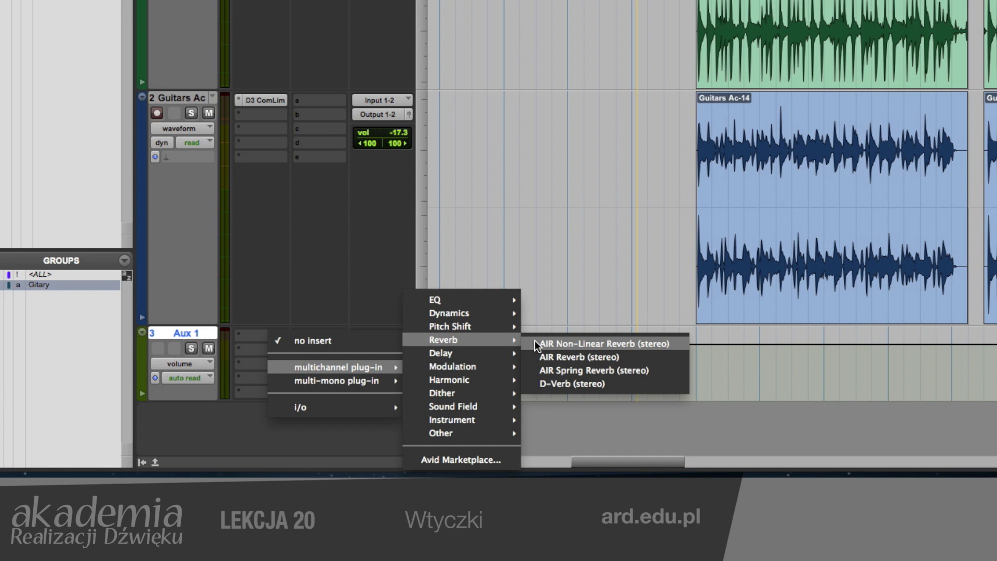
pyautogui.click(529, 382)
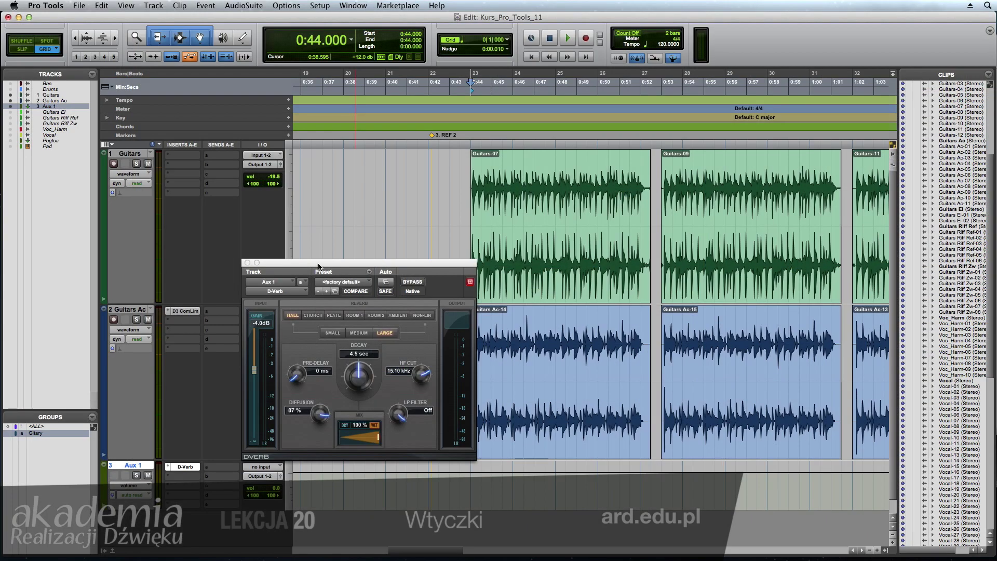
pyautogui.moveTo(318, 266); pyautogui.dragTo(406, 271)
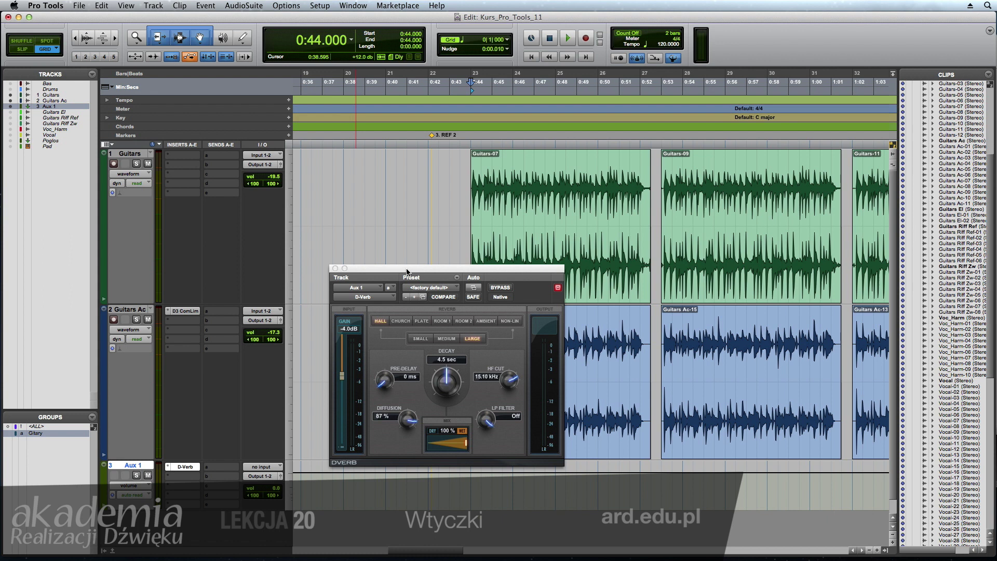
# Route the outputs of the Guitars and Guitars Ac tracks to Bus 1-2 (Stereo)
pyautogui.click(267, 165)
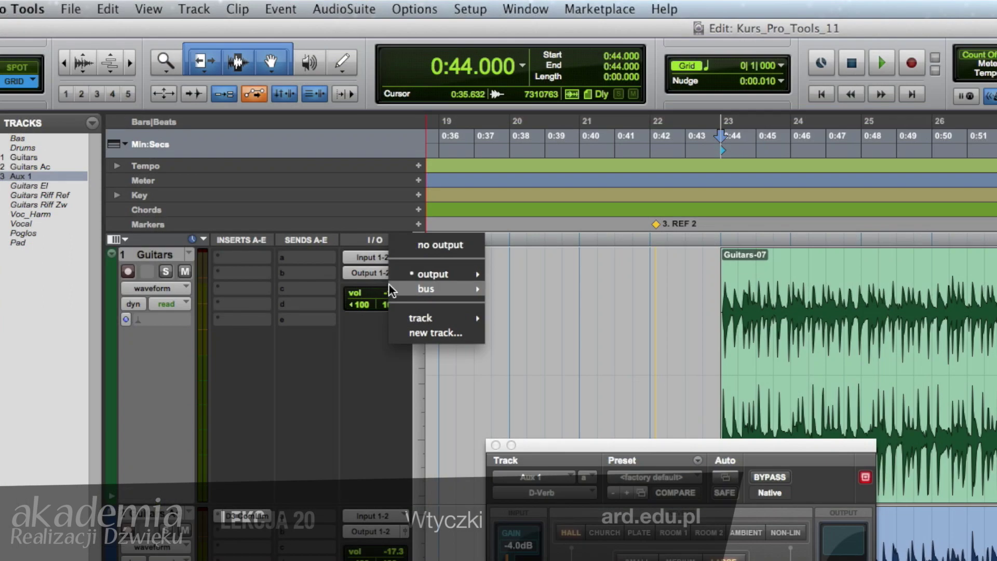
pyautogui.moveTo(271, 174)
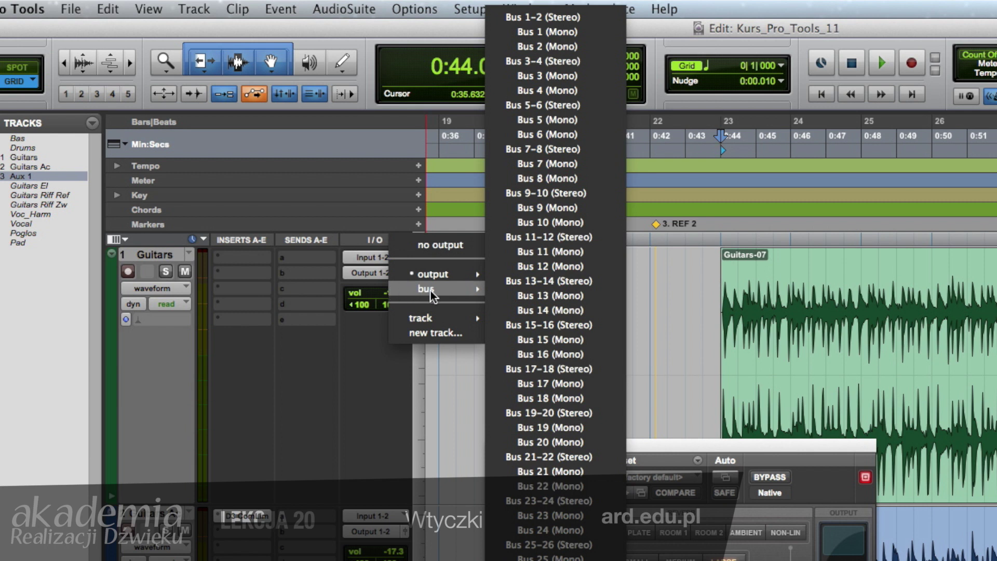
pyautogui.click(590, 17)
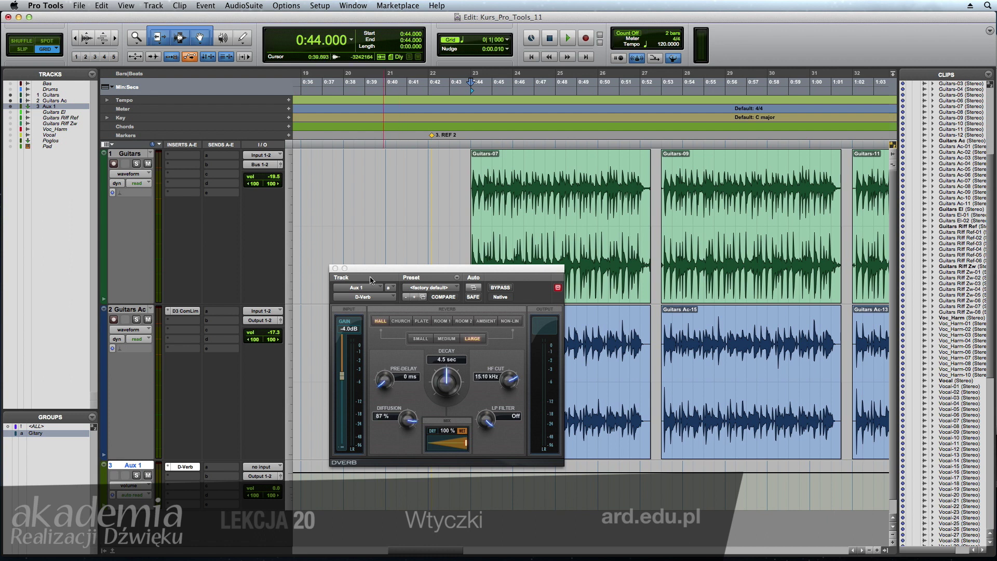
pyautogui.click(269, 324)
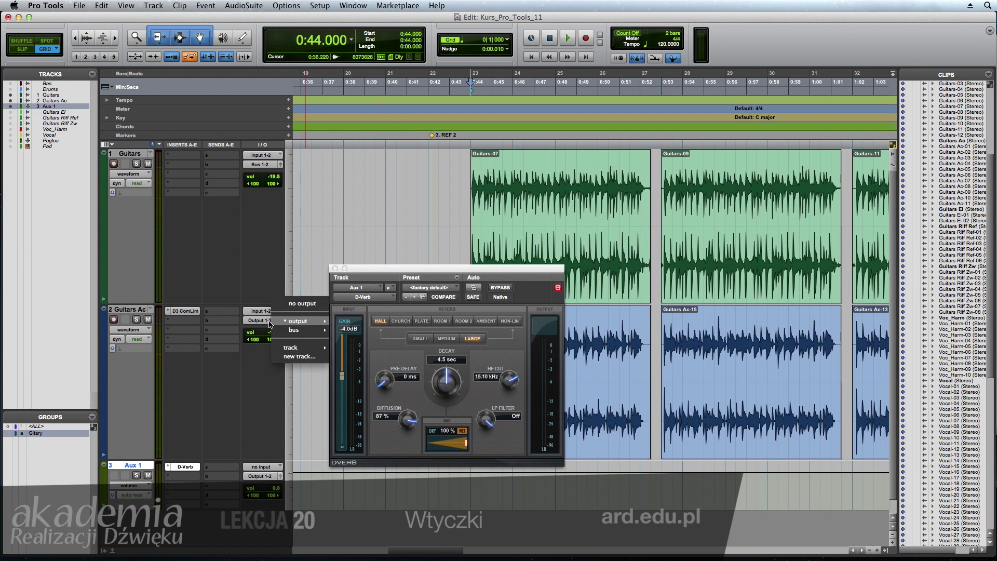
pyautogui.moveTo(298, 330)
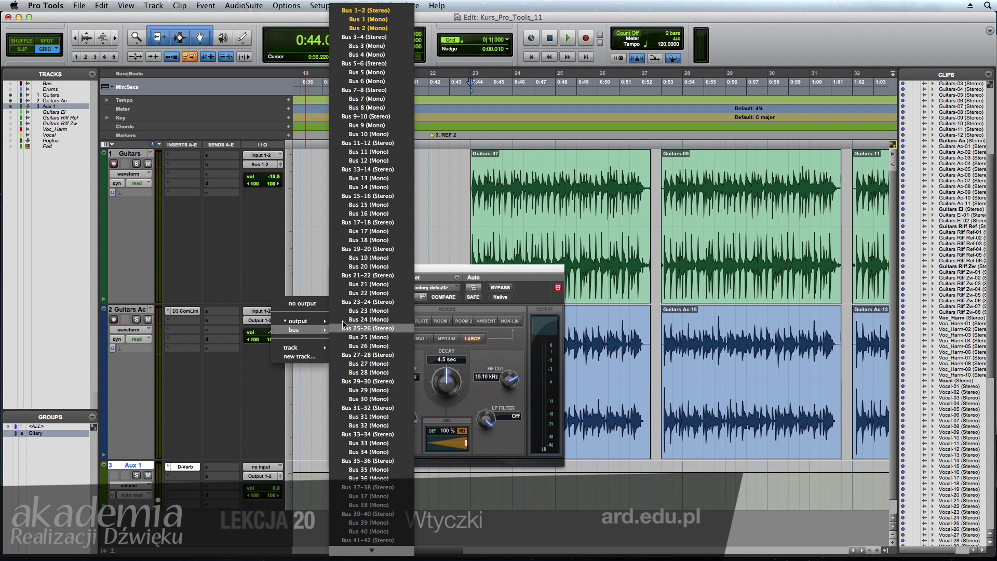
pyautogui.click(400, 15)
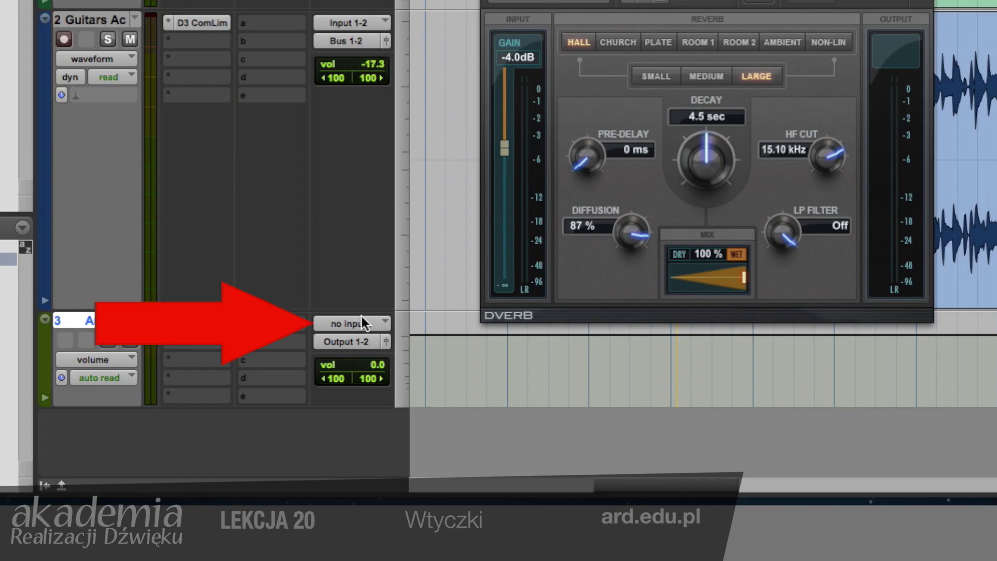
# Set the input of Aux 1 to Bus 1-2 (Stereo)
pyautogui.click(360, 323)
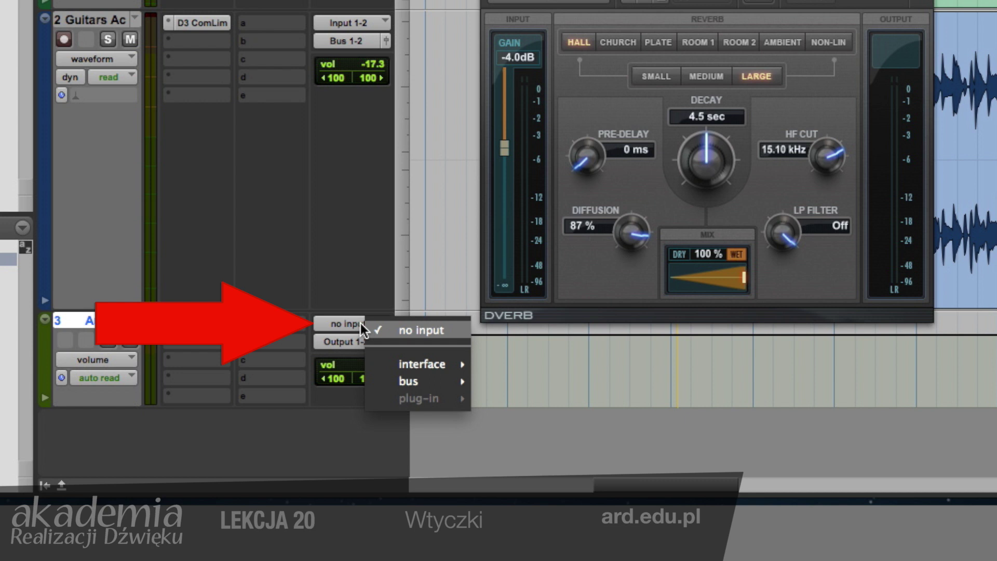
pyautogui.moveTo(384, 384)
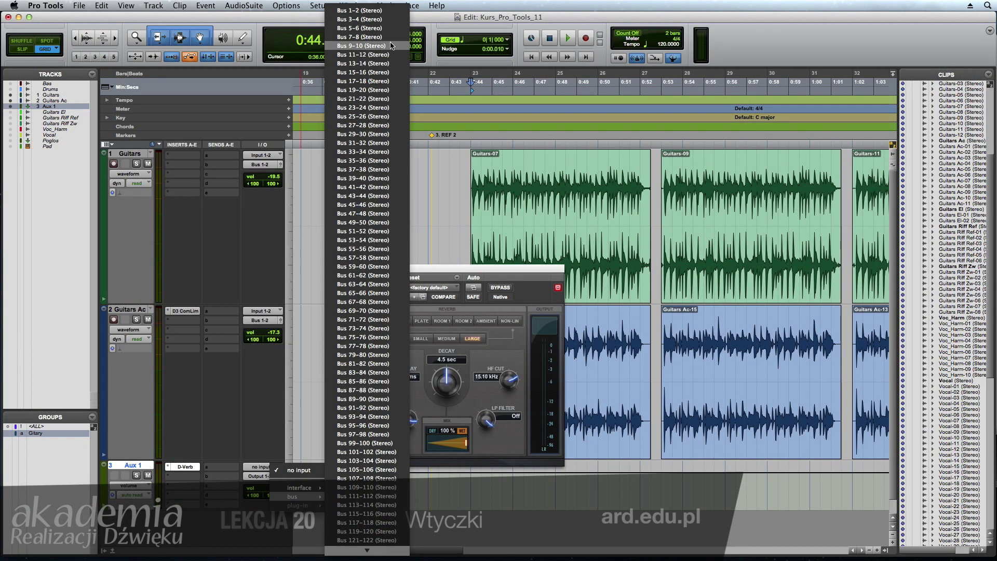
pyautogui.click(395, 11)
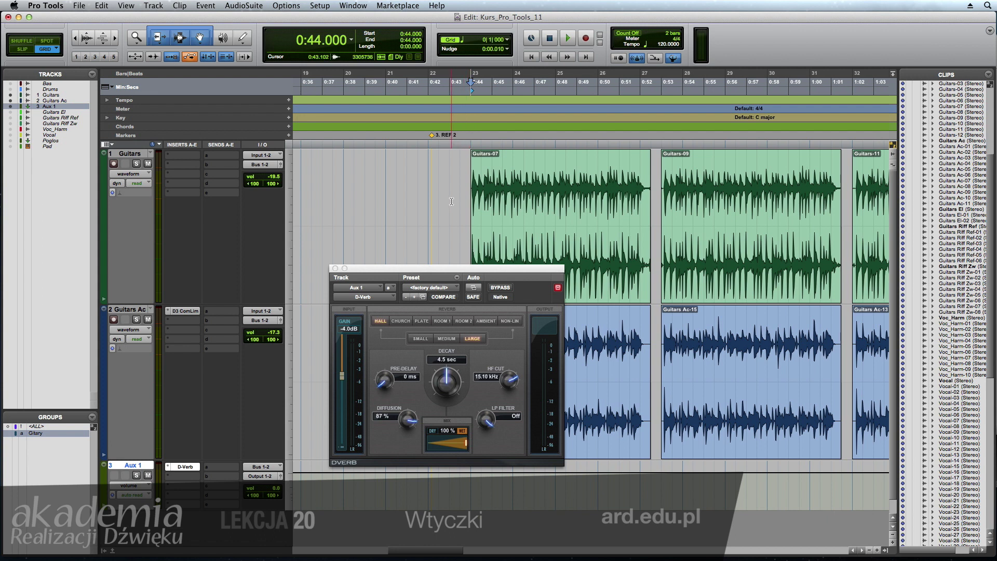
# Play the guitars through the D-Verb on Aux 1 while testing its dry/wet mix control, and stop playback
pyautogui.press('space')
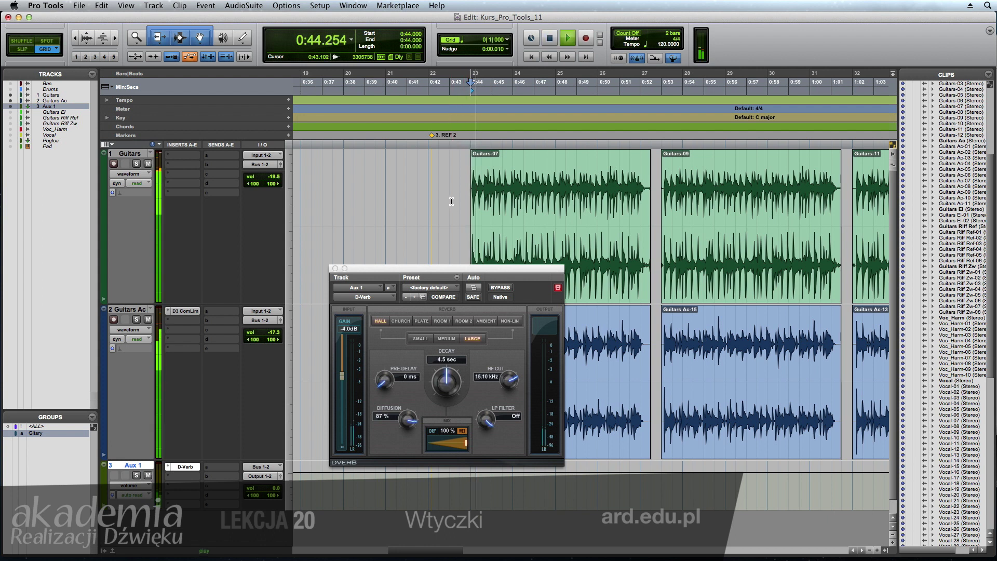
pyautogui.click(466, 447)
pyautogui.moveTo(467, 448)
pyautogui.mouseDown()
pyautogui.moveTo(442, 445)
pyautogui.moveTo(470, 445)
pyautogui.mouseUp()
pyautogui.press('space')
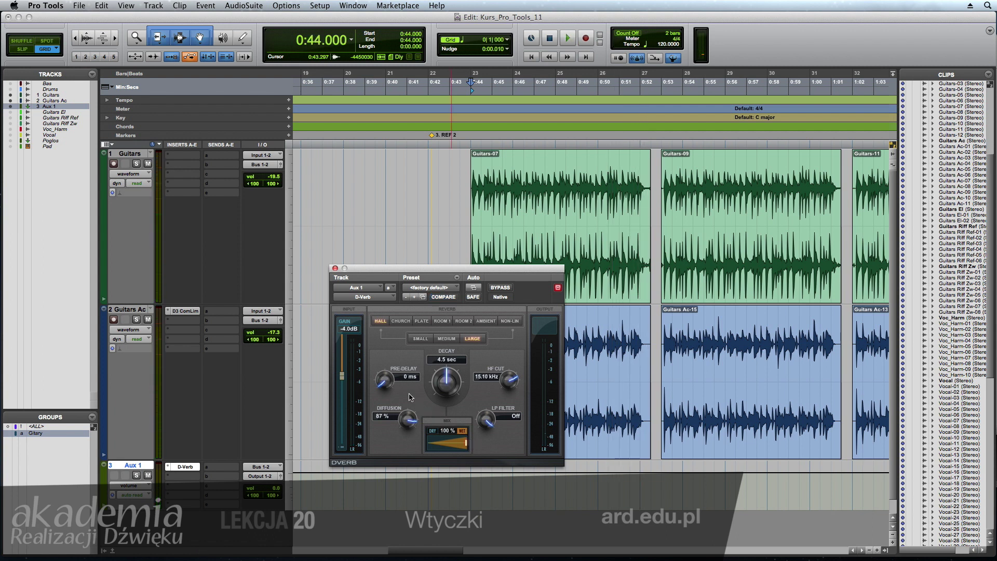
# Select both guitar tracks at 0:36.500 and set their outputs to Output 1-2 (Stereo)
pyautogui.click(311, 198)
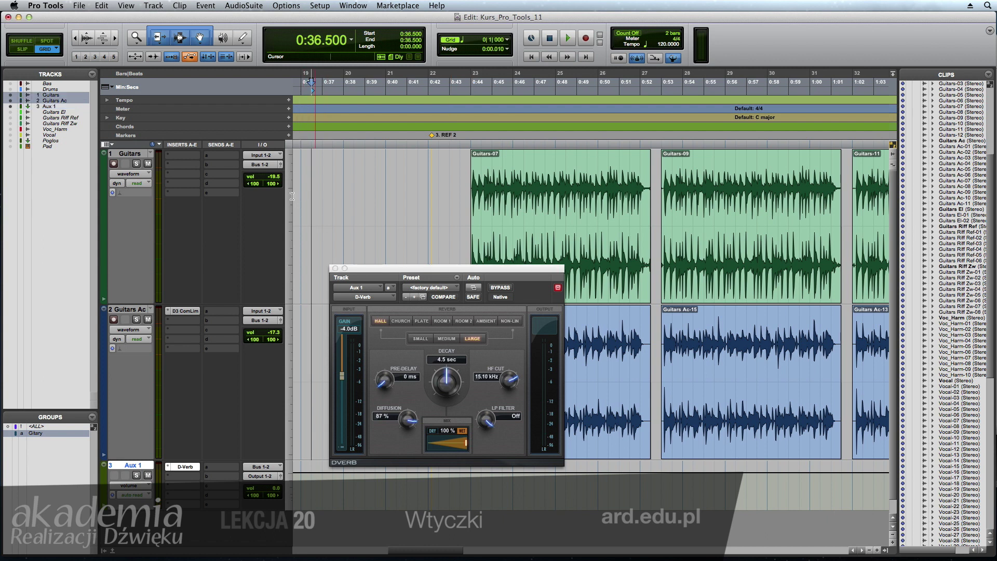
pyautogui.click(269, 165)
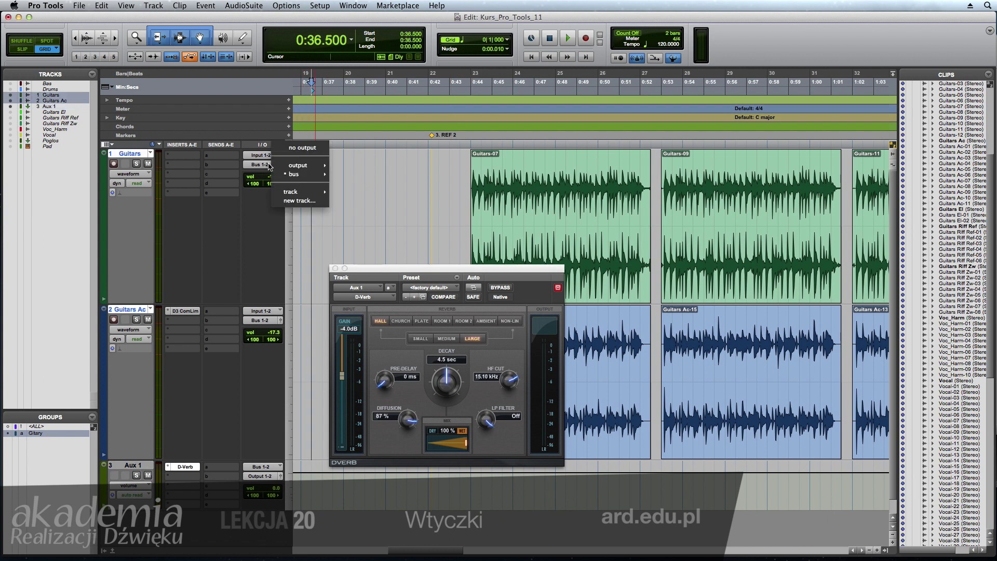
pyautogui.moveTo(300, 166)
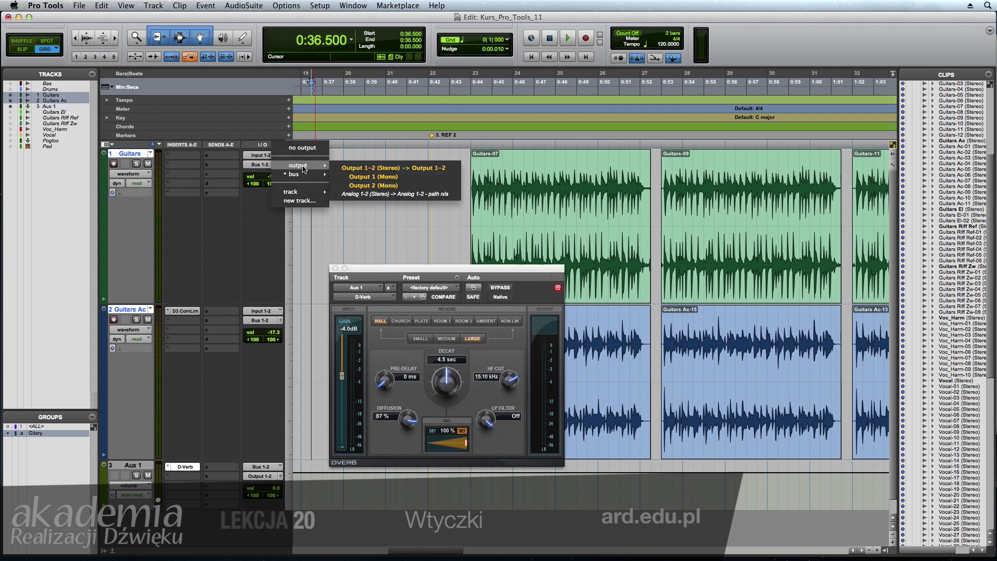
pyautogui.keyDown('alt'); pyautogui.keyDown('shift'); pyautogui.click(346, 168); pyautogui.keyUp('shift'); pyautogui.keyUp('alt')
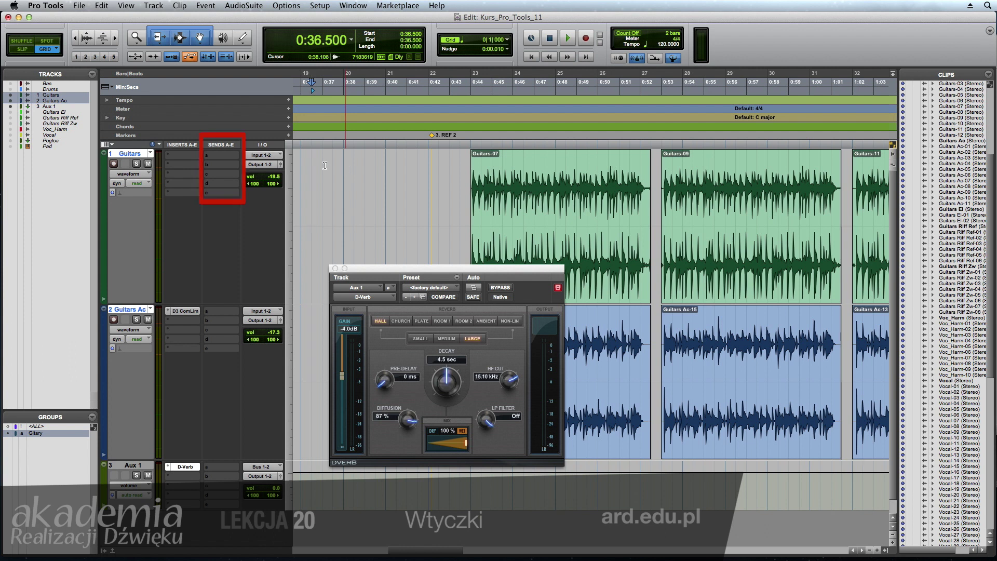
# Assign send A of the Guitars and Guitars Ac tracks to Bus 1-2 (Stereo)
pyautogui.click(222, 156)
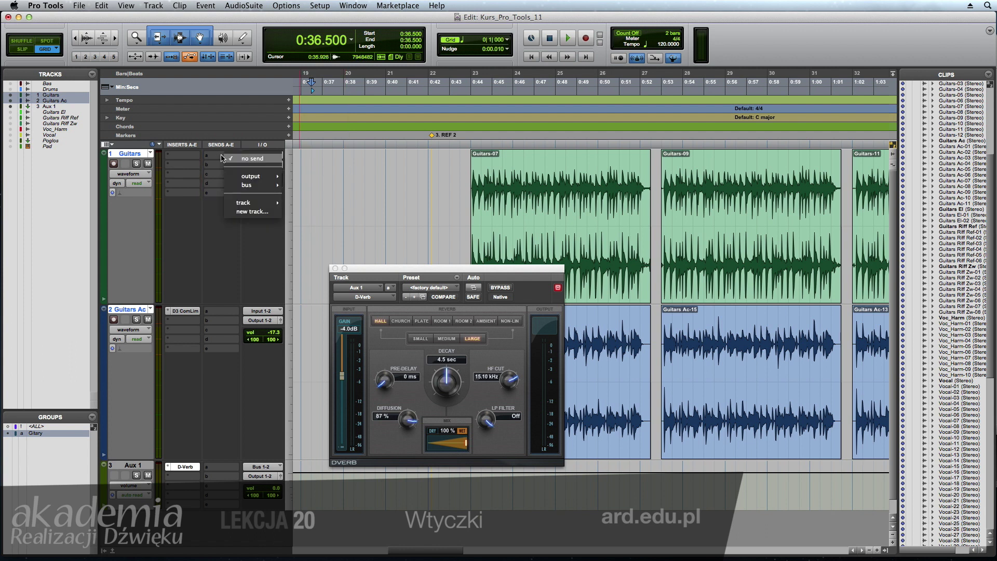
pyautogui.moveTo(233, 190)
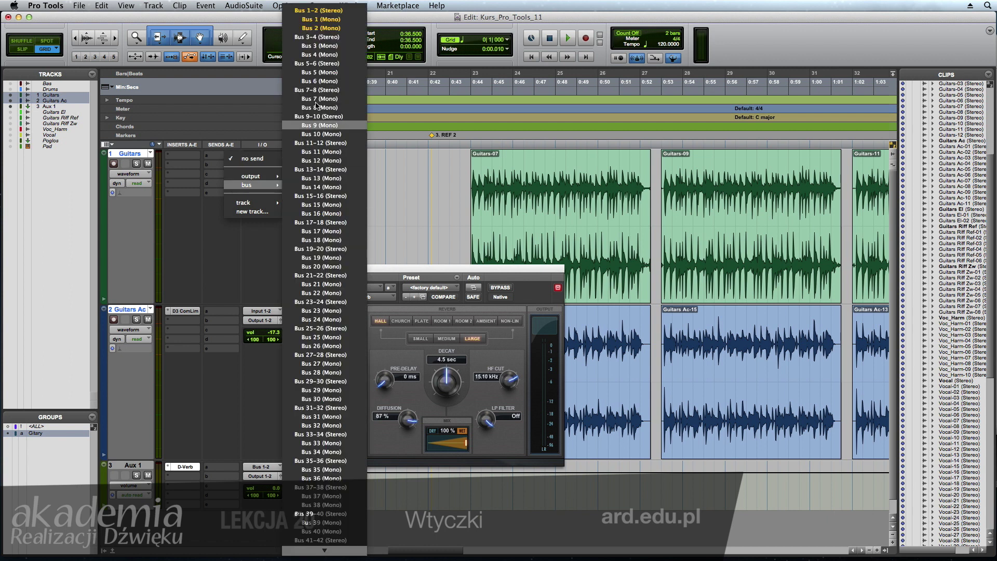
pyautogui.click(349, 12)
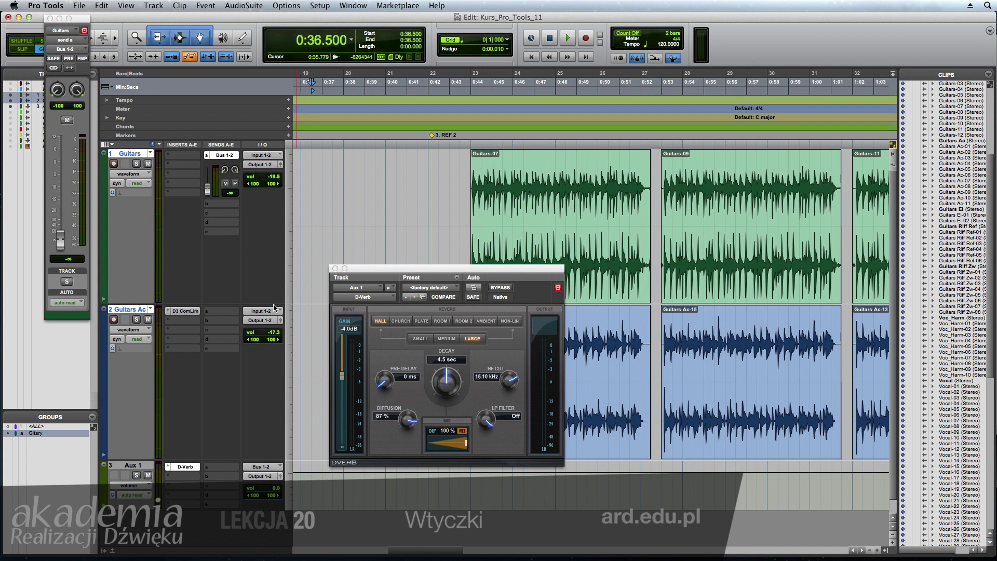
pyautogui.click(224, 315)
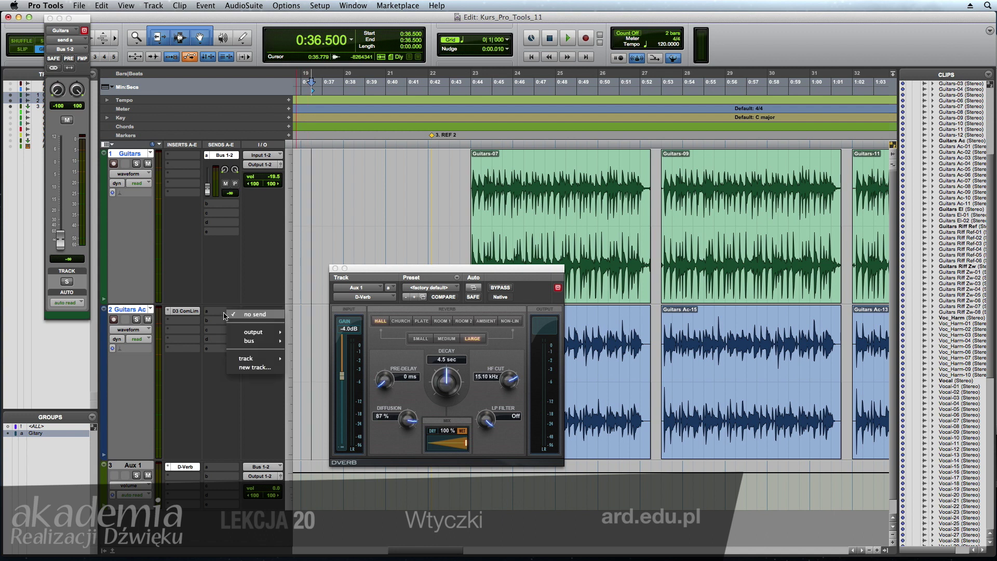
pyautogui.moveTo(244, 345)
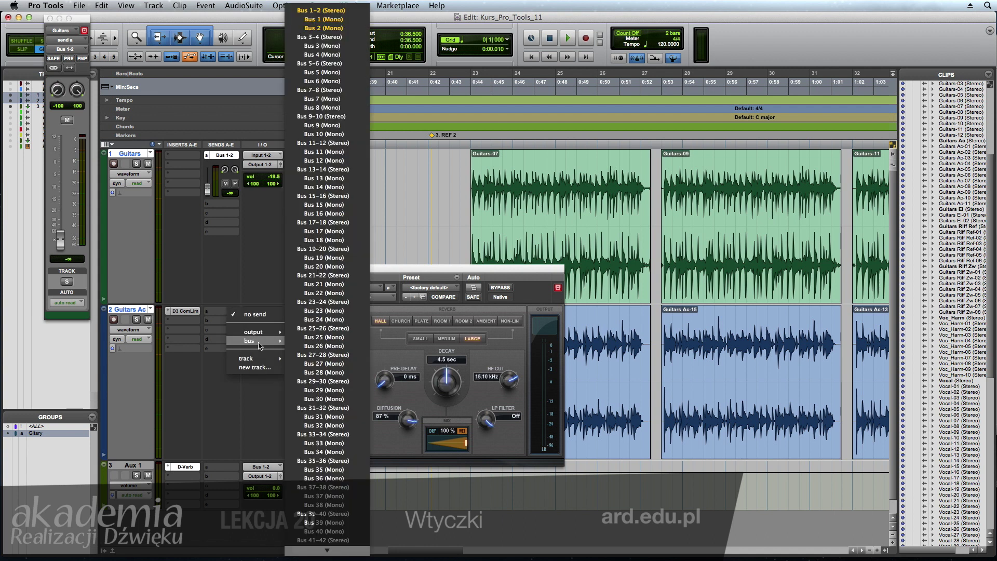
pyautogui.click(357, 11)
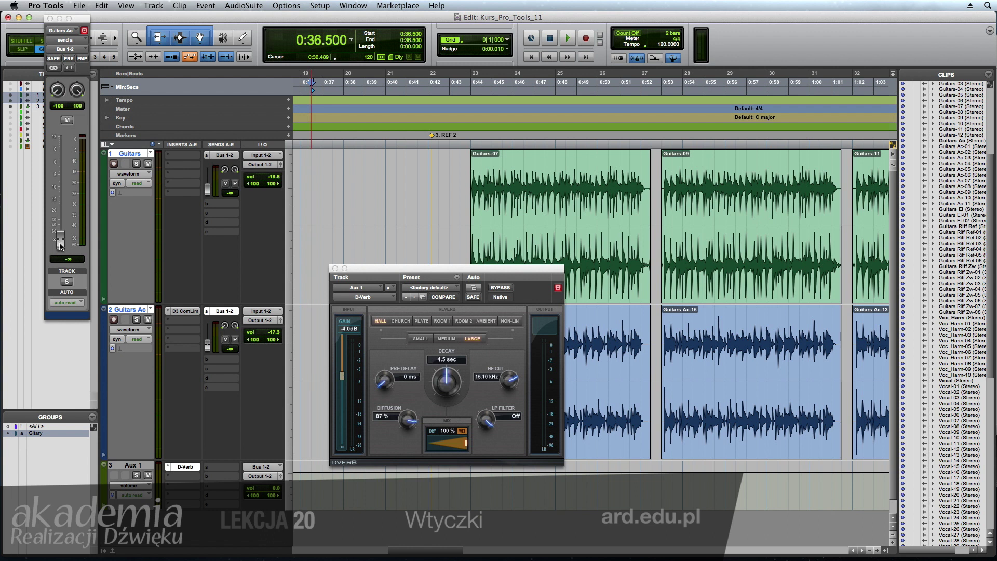
# Raise the send A level of both grouped guitar tracks to -20.9 dB
pyautogui.moveTo(61, 245); pyautogui.dragTo(60, 224)
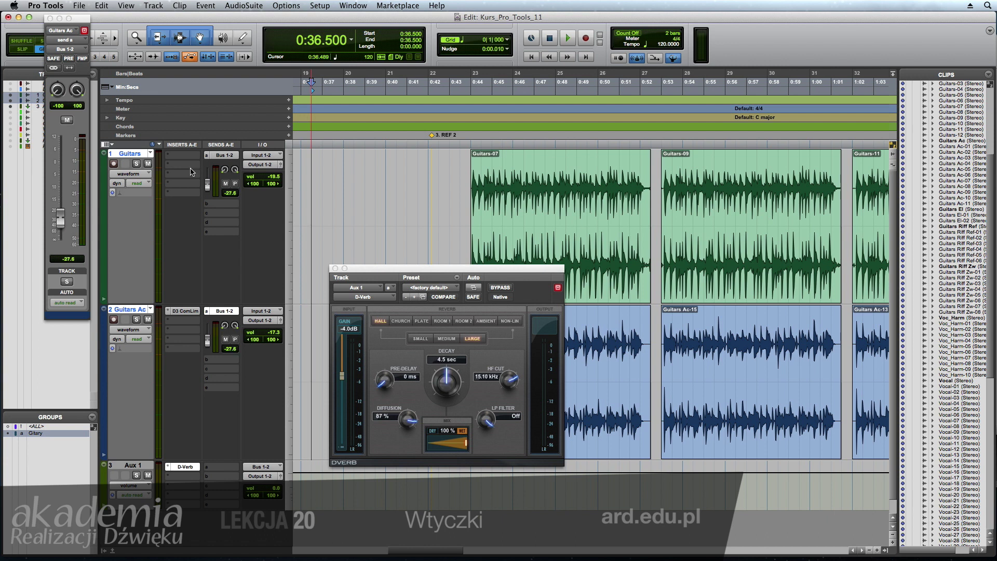
pyautogui.click(221, 155)
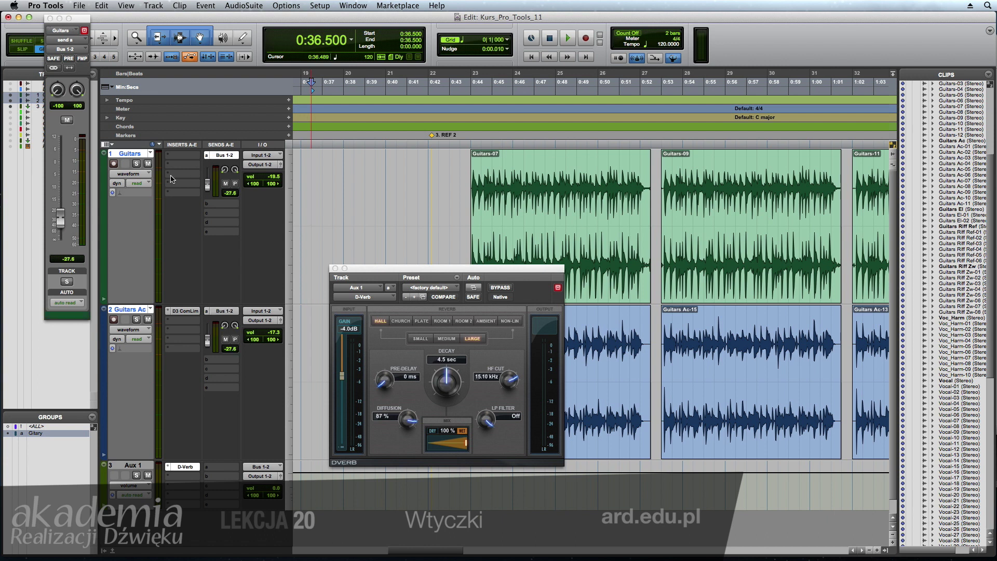
pyautogui.moveTo(61, 222); pyautogui.dragTo(62, 214)
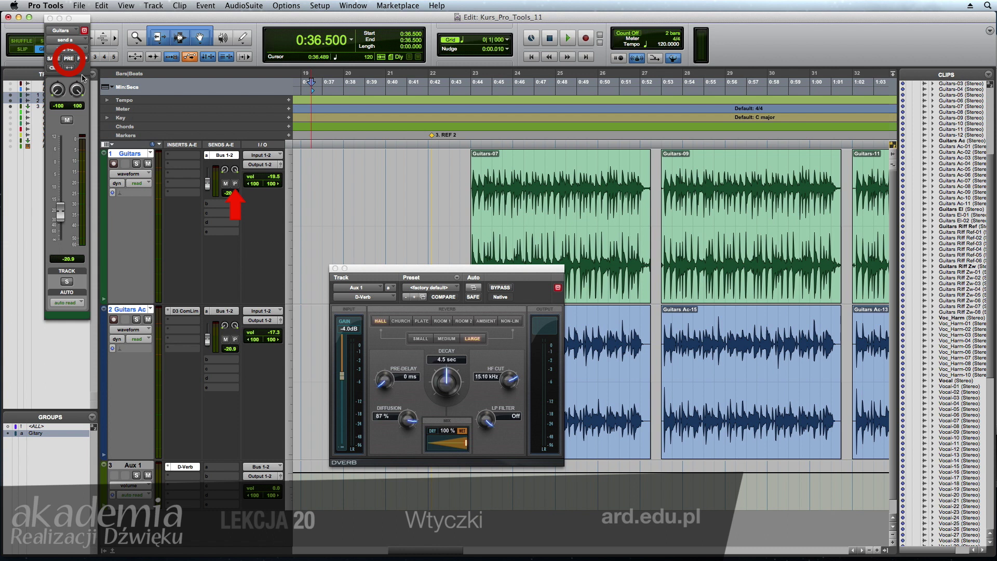
# Switch send A on the Guitars and Guitars Ac tracks to pre-fader
pyautogui.click(68, 58)
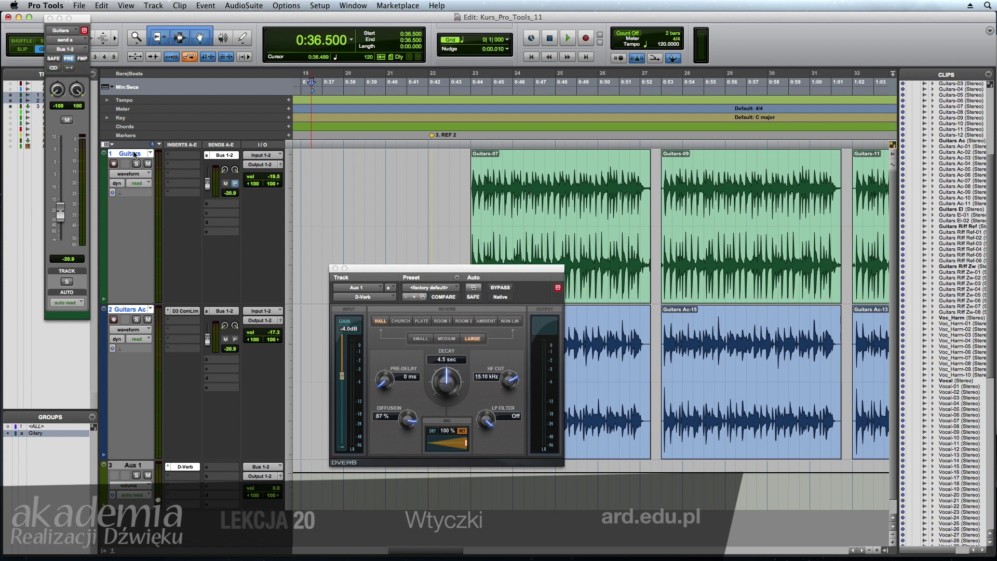
pyautogui.click(229, 311)
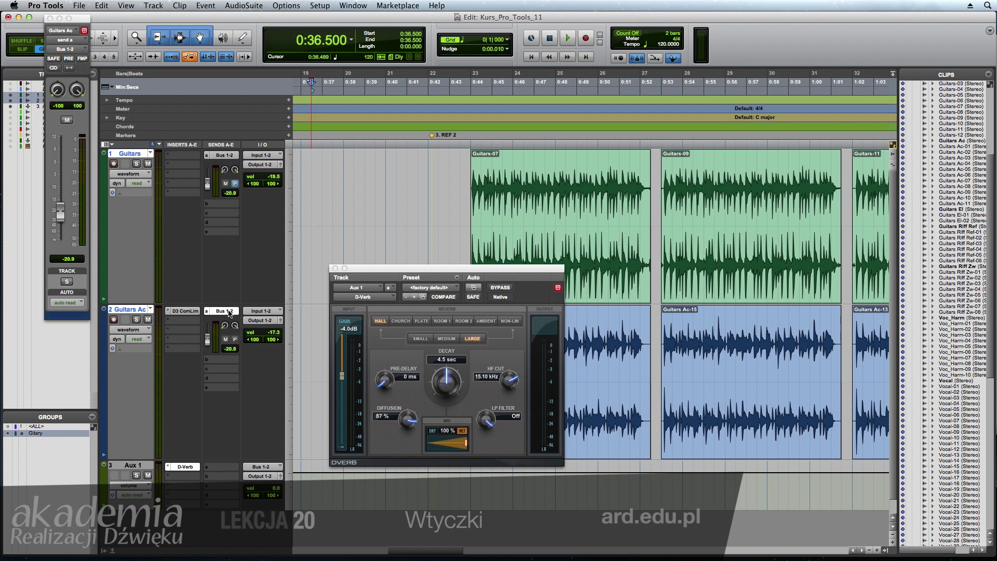
pyautogui.click(68, 58)
# Play the guitars from 0:44.000 while lowering the Aux 1 output volume to -15.0 dB, and stop playback
pyautogui.click(469, 232)
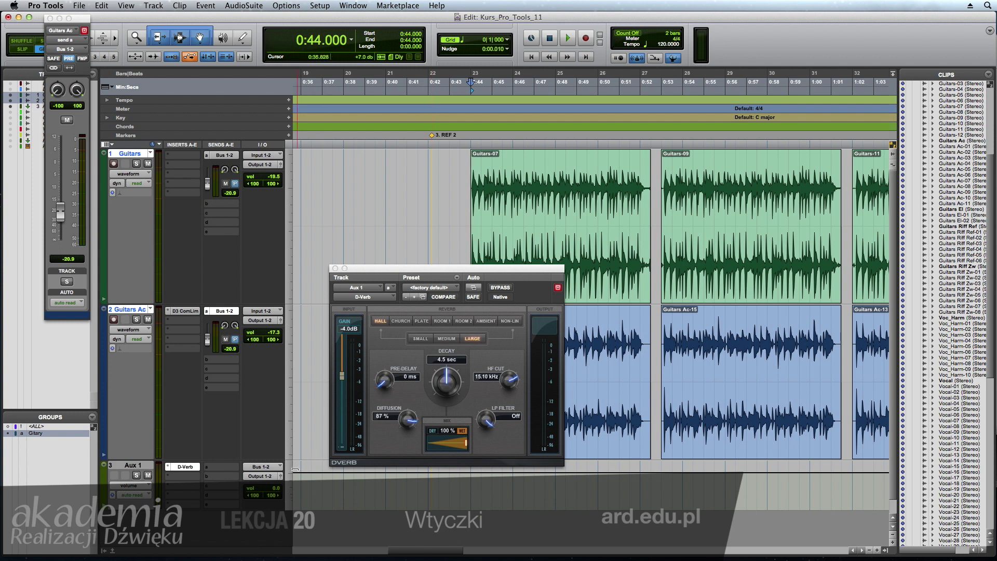
pyautogui.press('space')
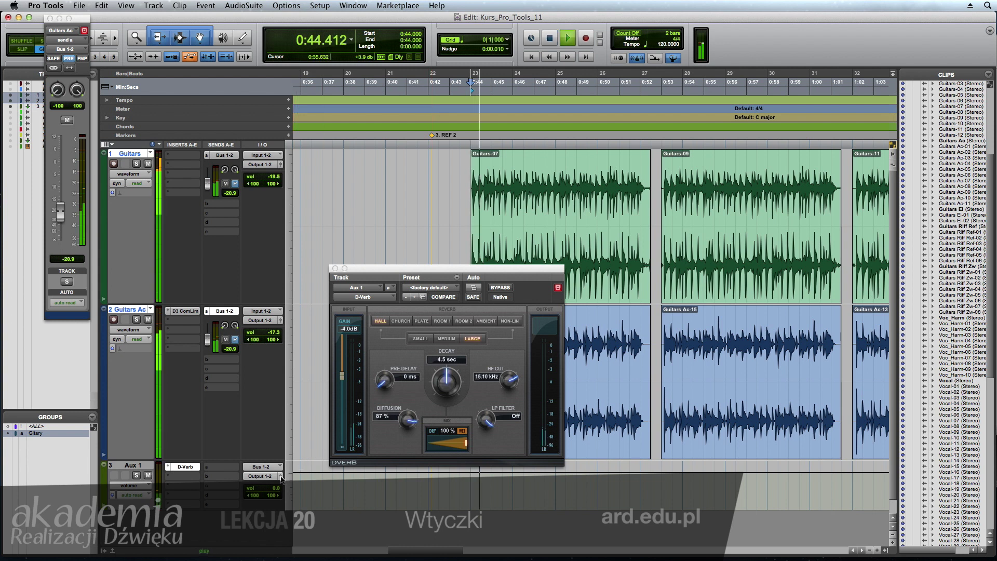
pyautogui.click(280, 476)
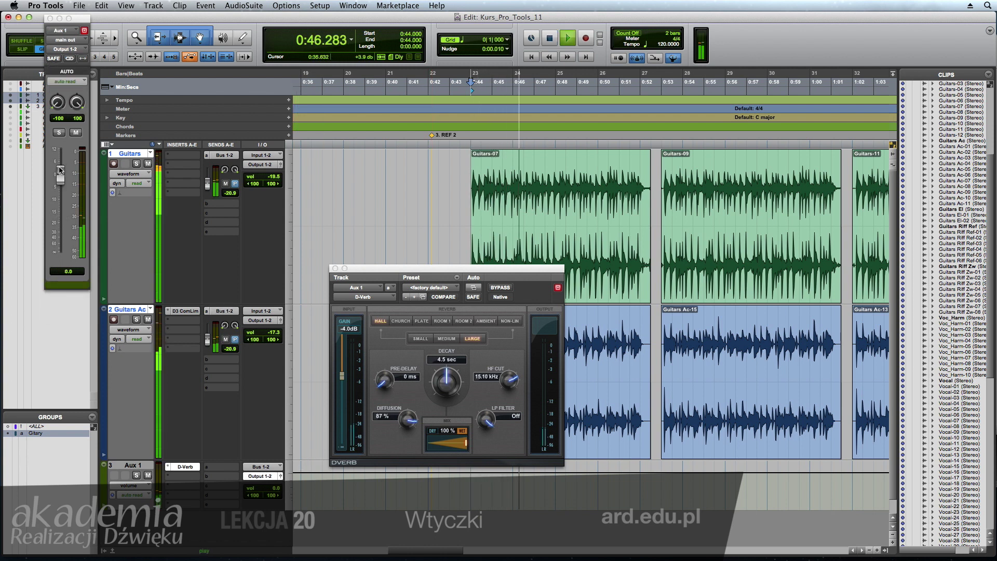
pyautogui.moveTo(61, 176); pyautogui.dragTo(60, 213)
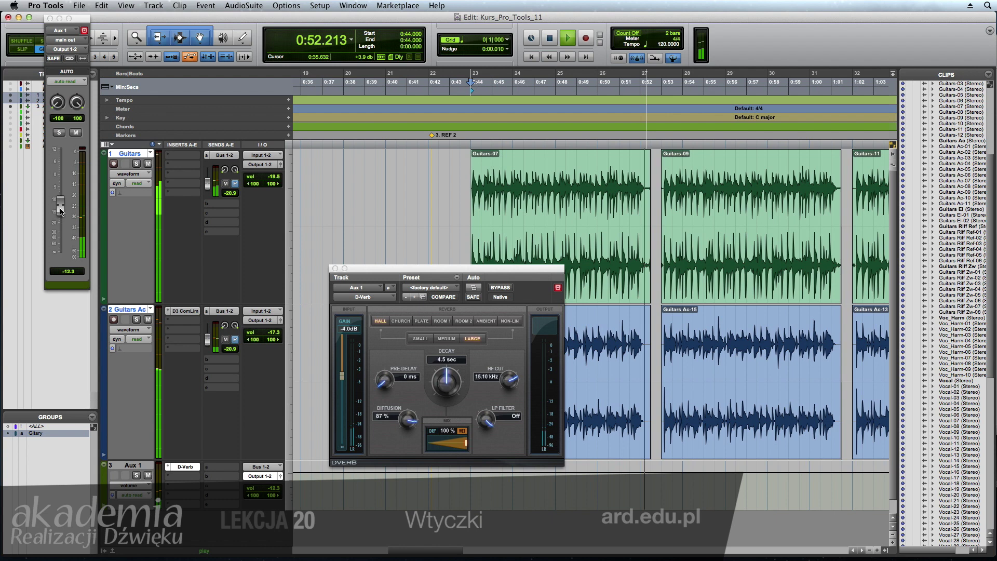
pyautogui.press('space')
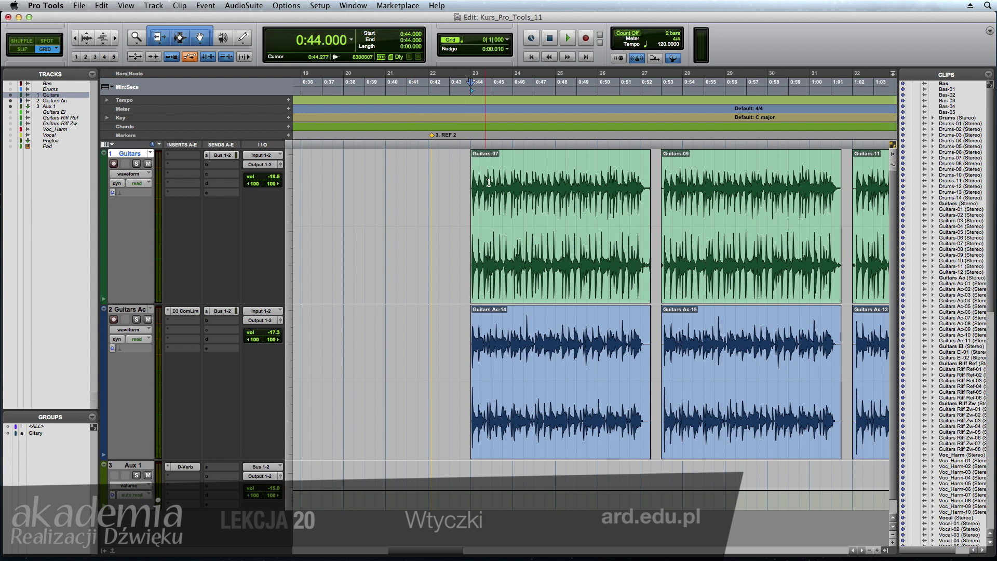
# Open the AudioSuite D-Verb for the Guitars-07 clip and the D-Verb insert on Aux 1
pyautogui.click(502, 282)
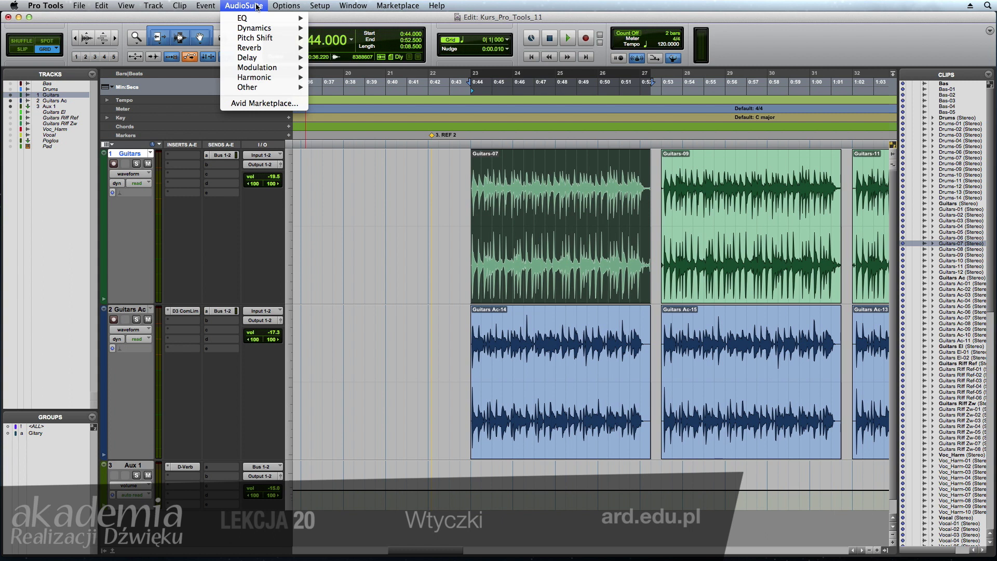
pyautogui.moveTo(263, 50)
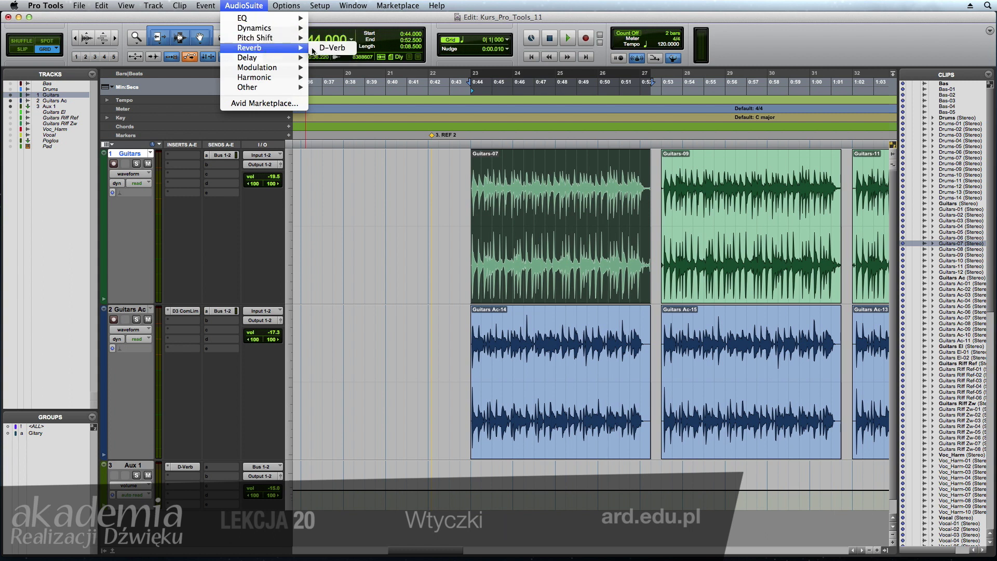
pyautogui.click(353, 50)
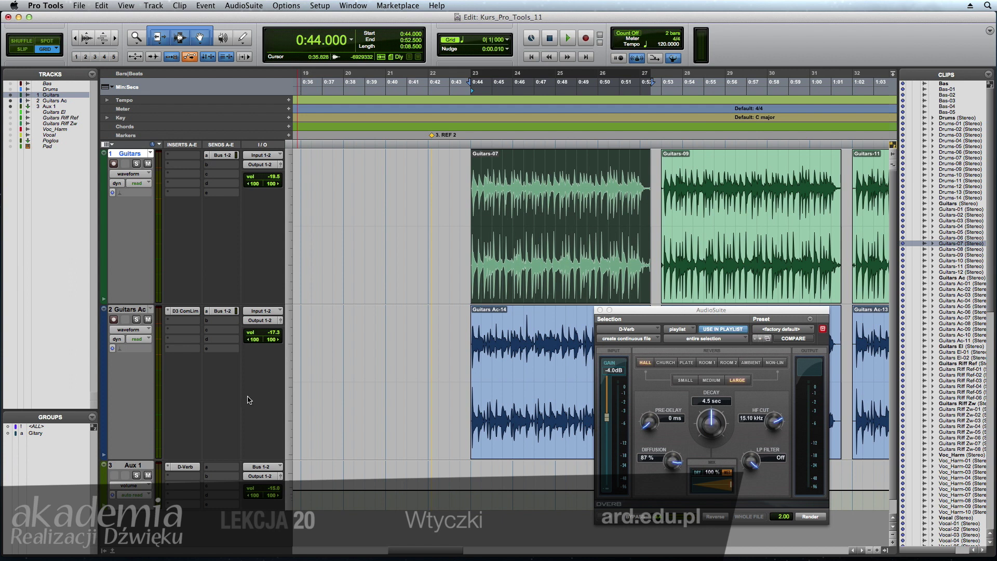
pyautogui.click(191, 471)
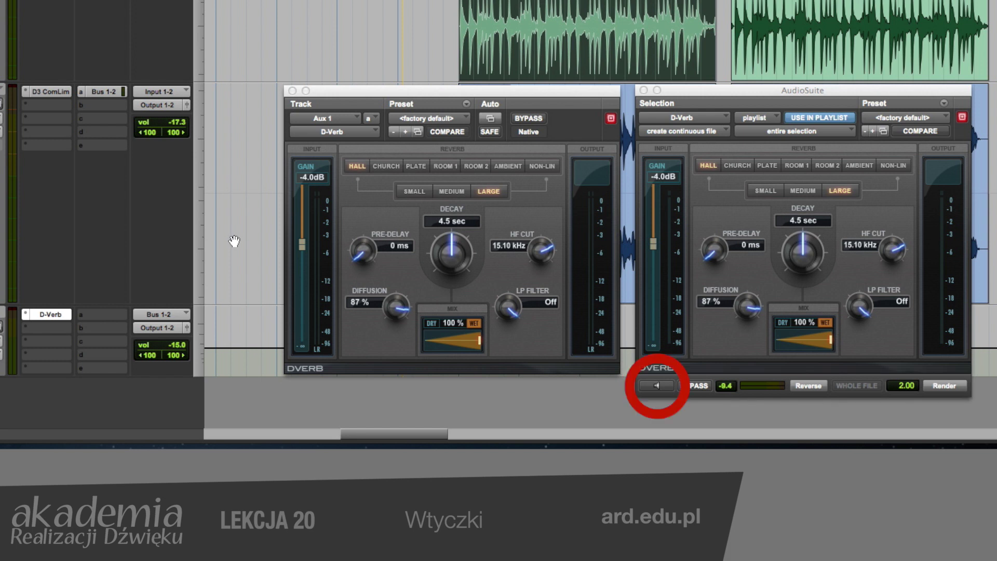
# Preview the AudioSuite D-Verb with bypass toggled, leave it bypassed, and switch the Aux 1 D-Verb's bypass on and off
pyautogui.click(660, 385)
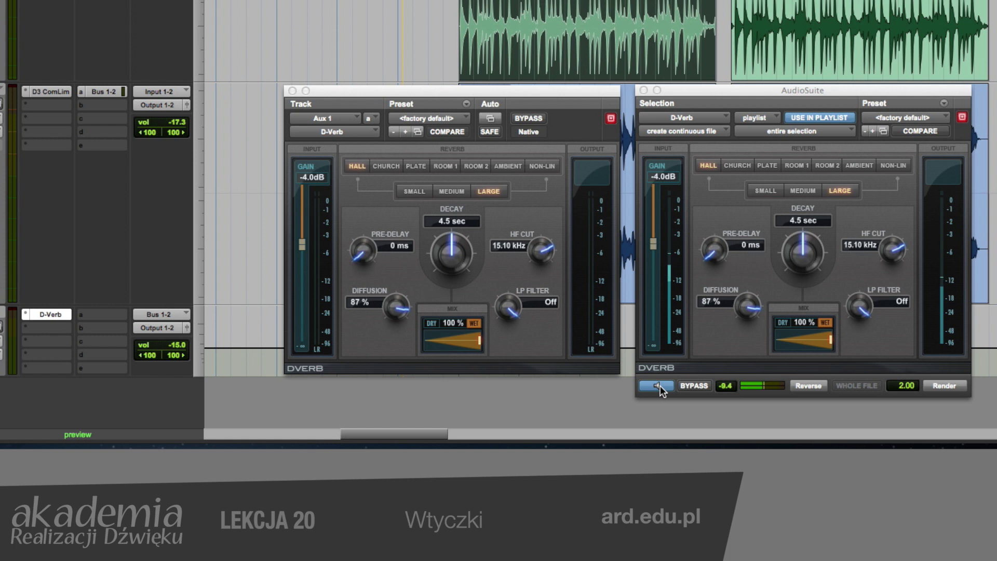
pyautogui.click(656, 385)
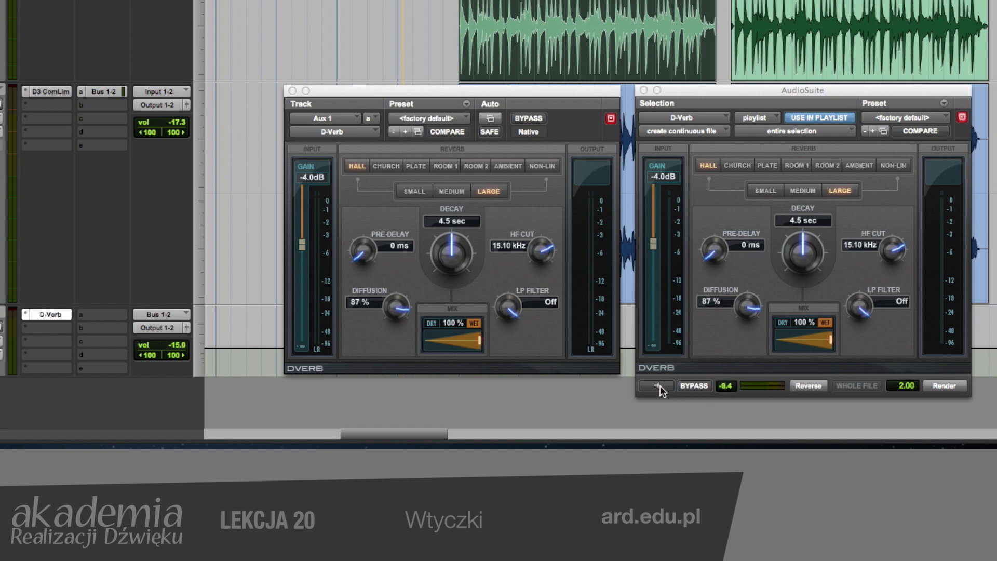
pyautogui.click(657, 386)
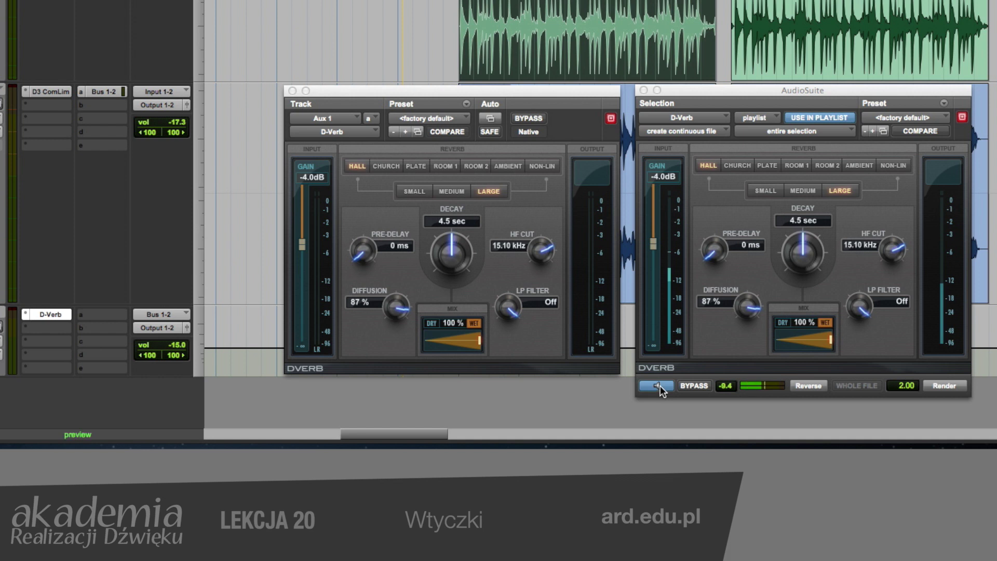
pyautogui.click(698, 386)
pyautogui.click(698, 385)
pyautogui.click(700, 386)
pyautogui.click(662, 385)
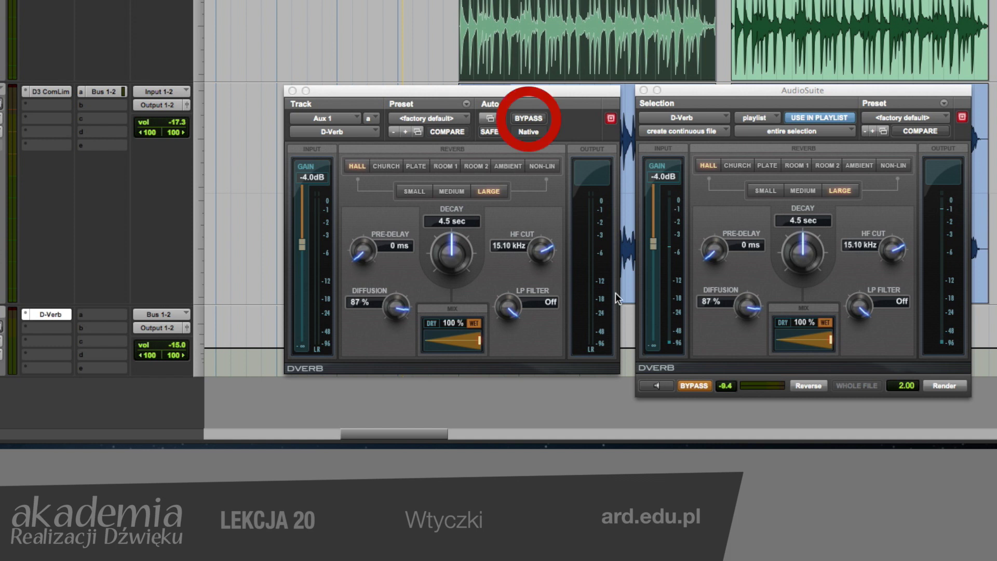
pyautogui.click(528, 119)
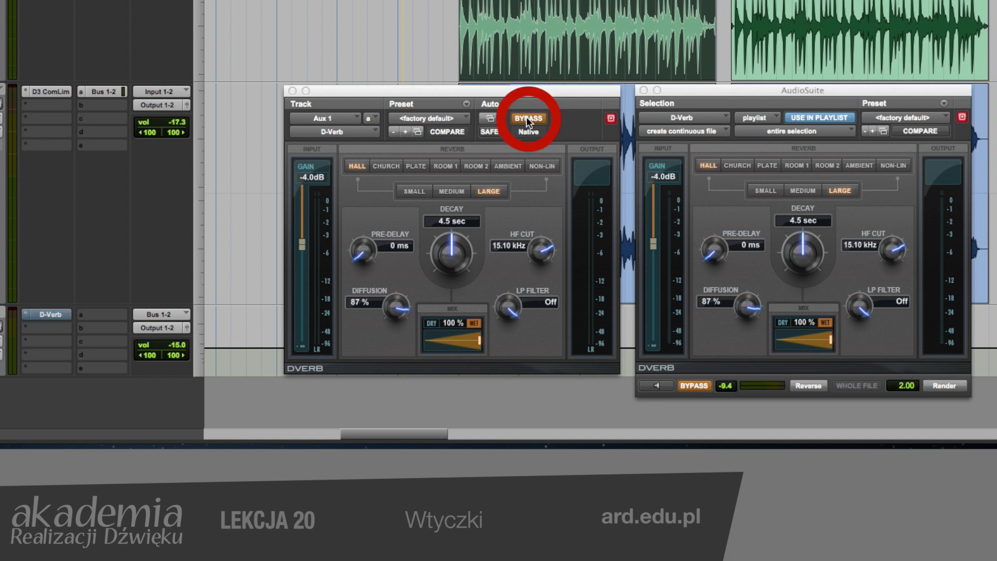
pyautogui.click(525, 118)
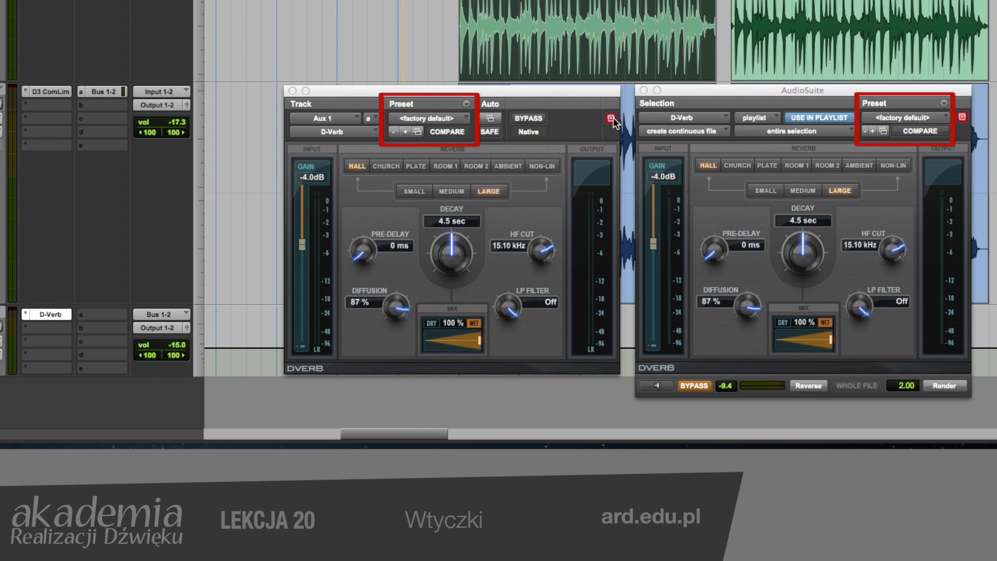
# Load the Low Rent preset in the AudioSuite D-Verb and step forward through the presets to Plate Ambience
pyautogui.click(911, 117)
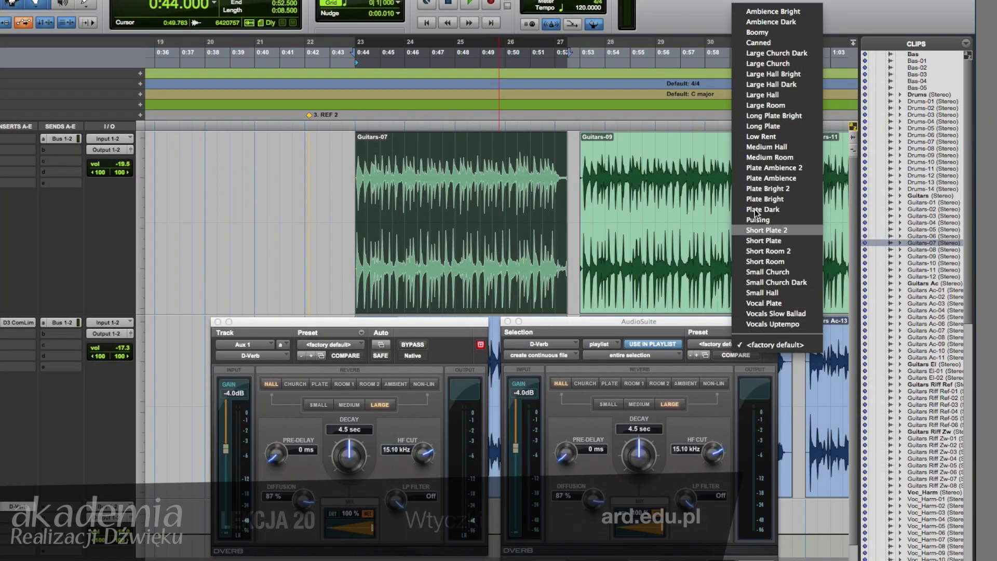
pyautogui.click(792, 137)
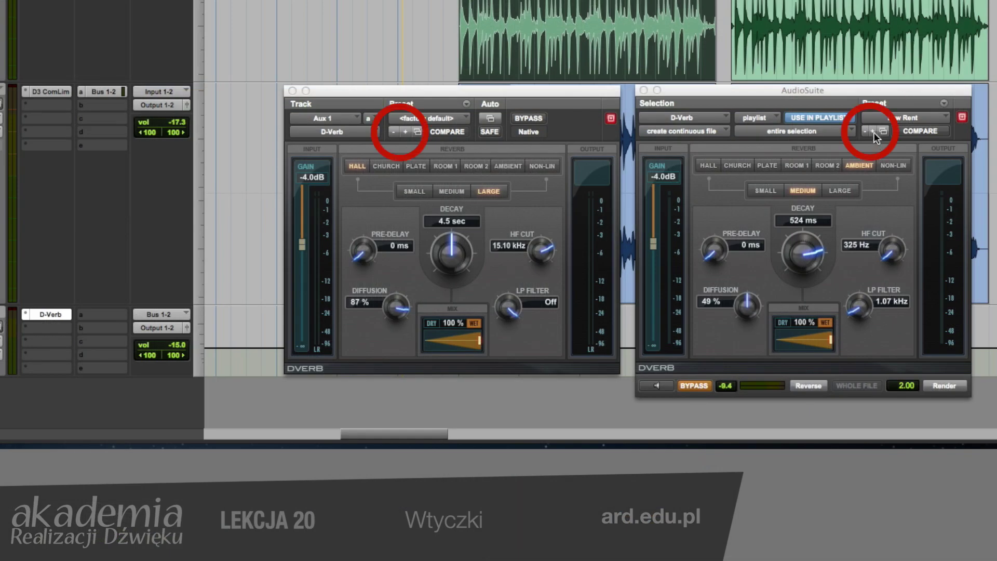
pyautogui.click(873, 132)
pyautogui.click(873, 132)
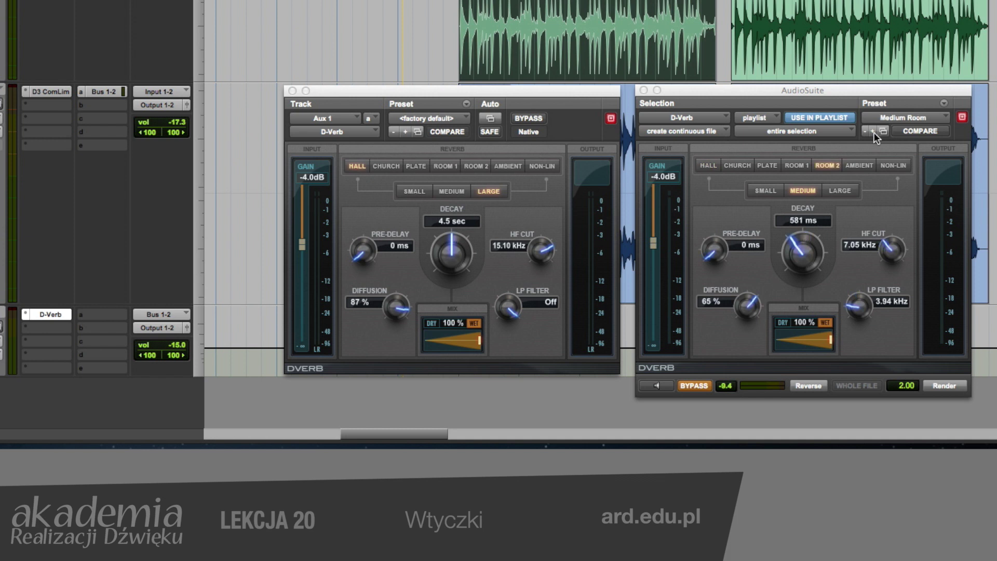
pyautogui.click(873, 132)
pyautogui.click(873, 132)
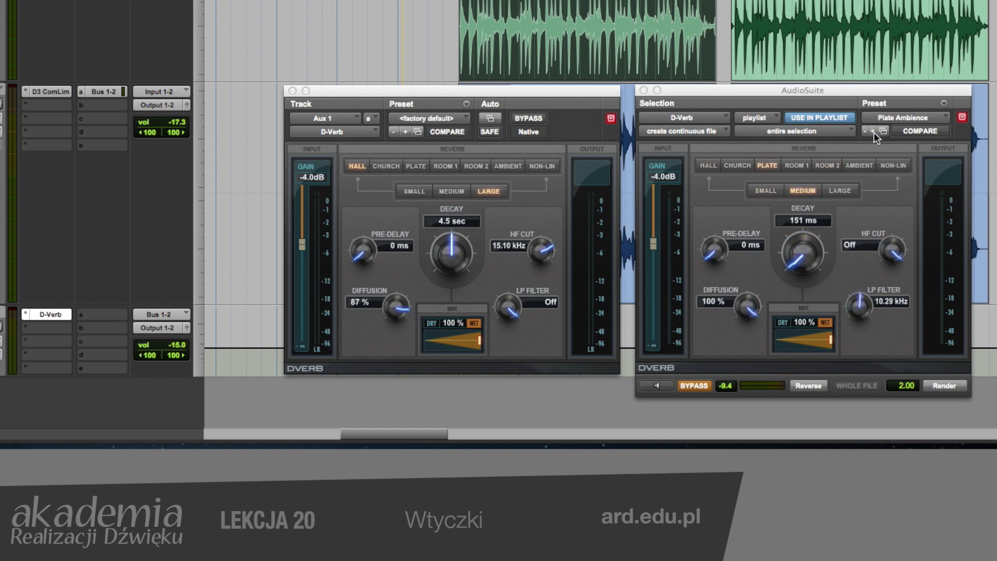
# Step the AudioSuite D-Verb back through the presets to Large Hall Bright
pyautogui.click(864, 132)
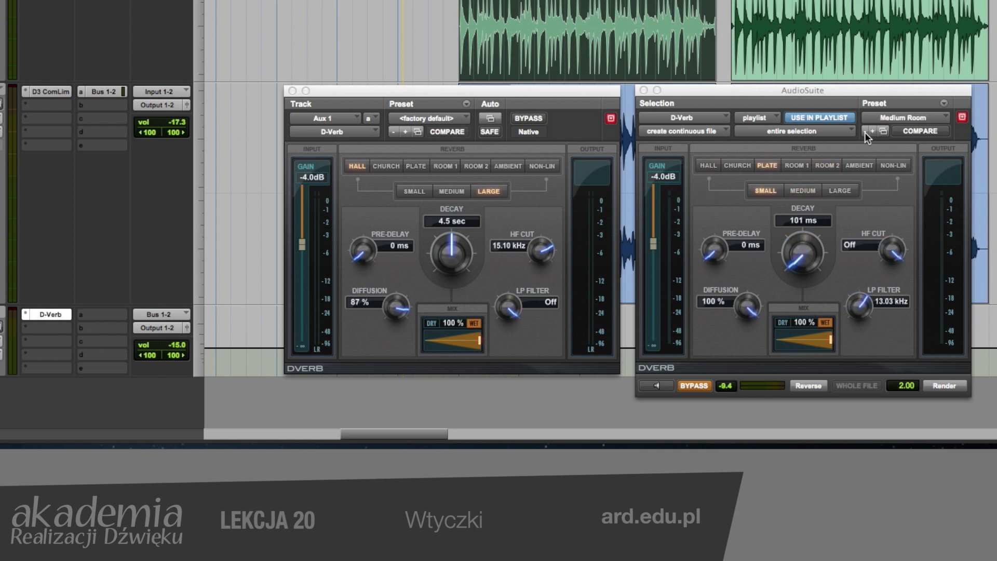
pyautogui.click(865, 132)
pyautogui.click(864, 132)
pyautogui.click(865, 132)
pyautogui.click(864, 131)
pyautogui.click(864, 132)
pyautogui.click(864, 132)
pyautogui.click(865, 132)
pyautogui.click(864, 132)
pyautogui.click(864, 132)
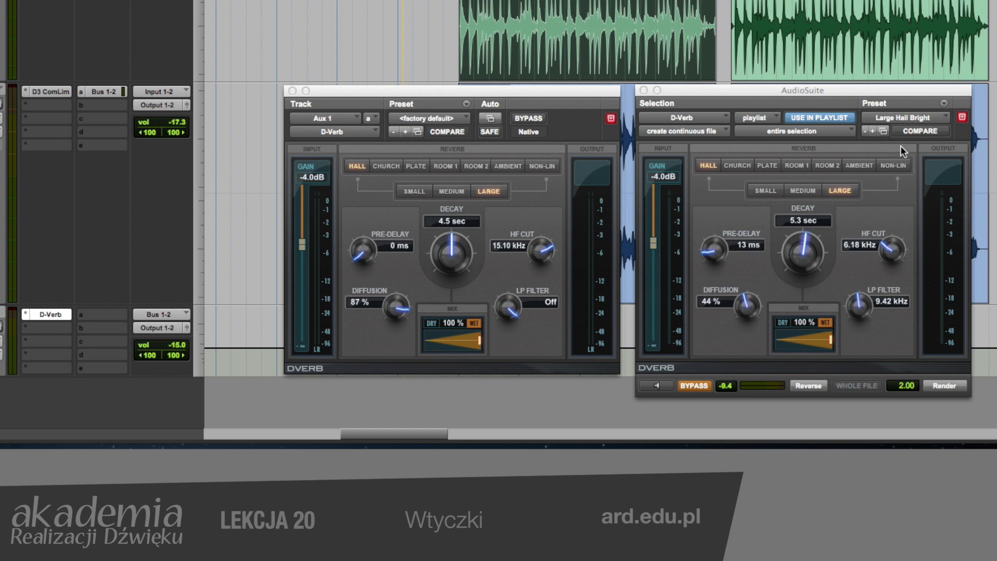
# Set the AudioSuite D-Verb's decay to 2.1 sec, HF cut to 10.04 kHz and LP filter to 8.52 kHz
pyautogui.moveTo(792, 248); pyautogui.dragTo(822, 290)
pyautogui.moveTo(877, 253); pyautogui.dragTo(920, 229)
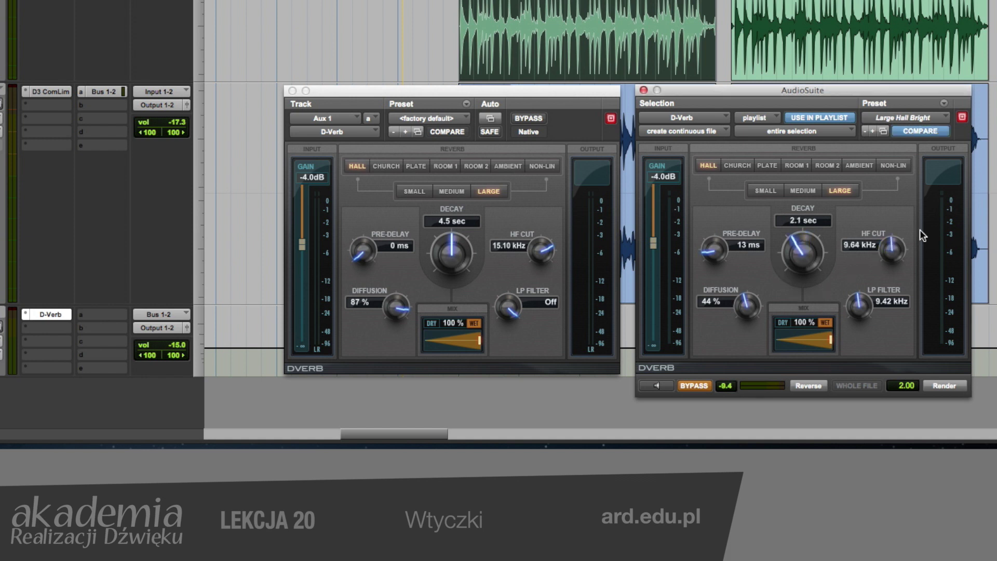
pyautogui.moveTo(859, 312); pyautogui.dragTo(860, 318)
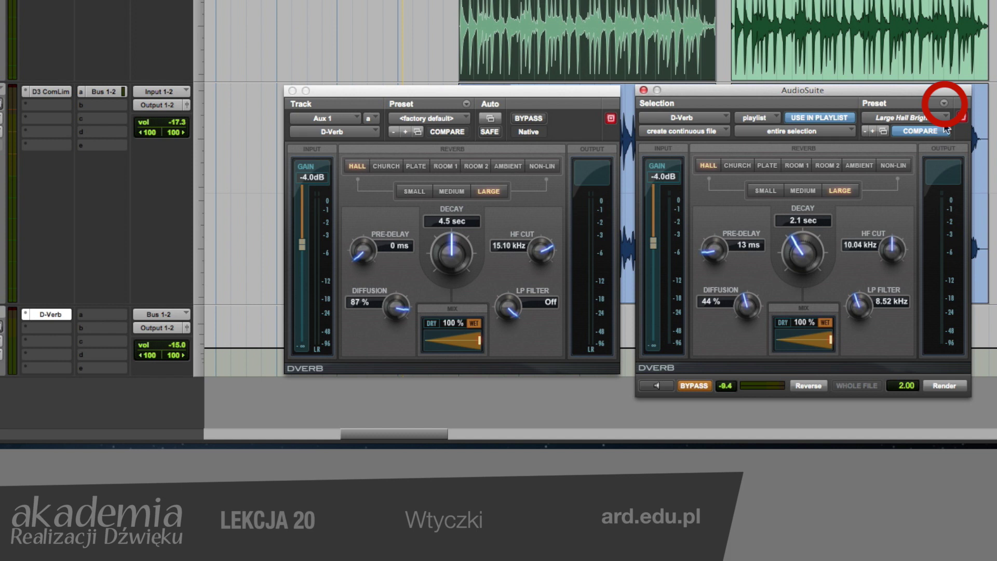
# Save the AudioSuite D-Verb's current settings as a new preset named Moje_ustawienie and look it up in the preset list
pyautogui.click(944, 103)
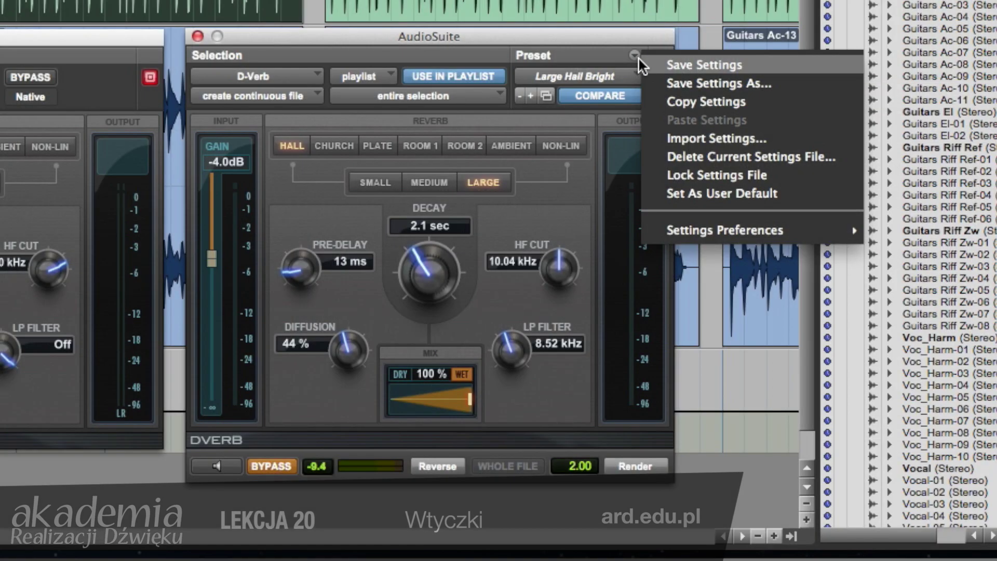
pyautogui.click(644, 82)
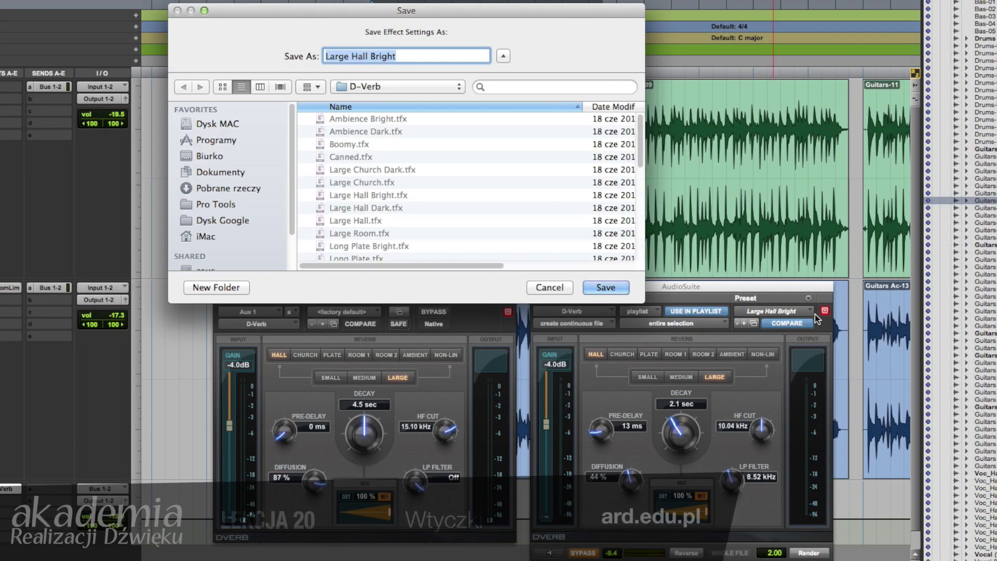
pyautogui.write('Moje_ustawienie')
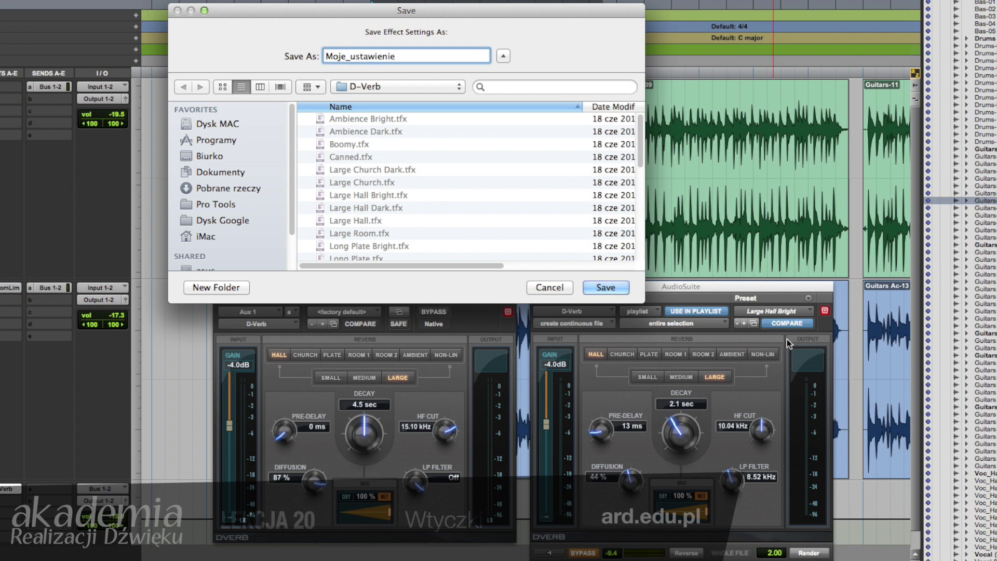
pyautogui.click(595, 286)
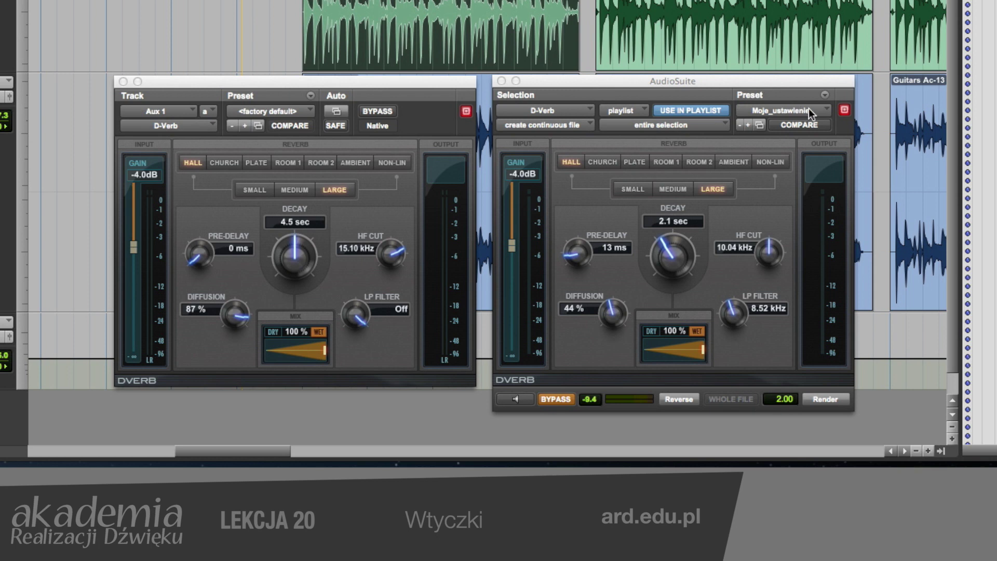
pyautogui.click(808, 110)
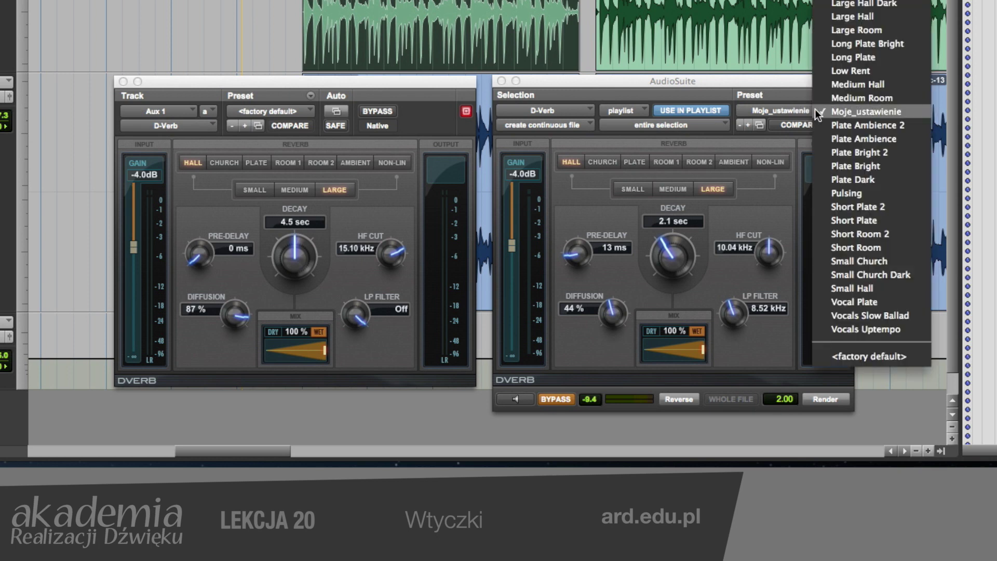
pyautogui.click(768, 86)
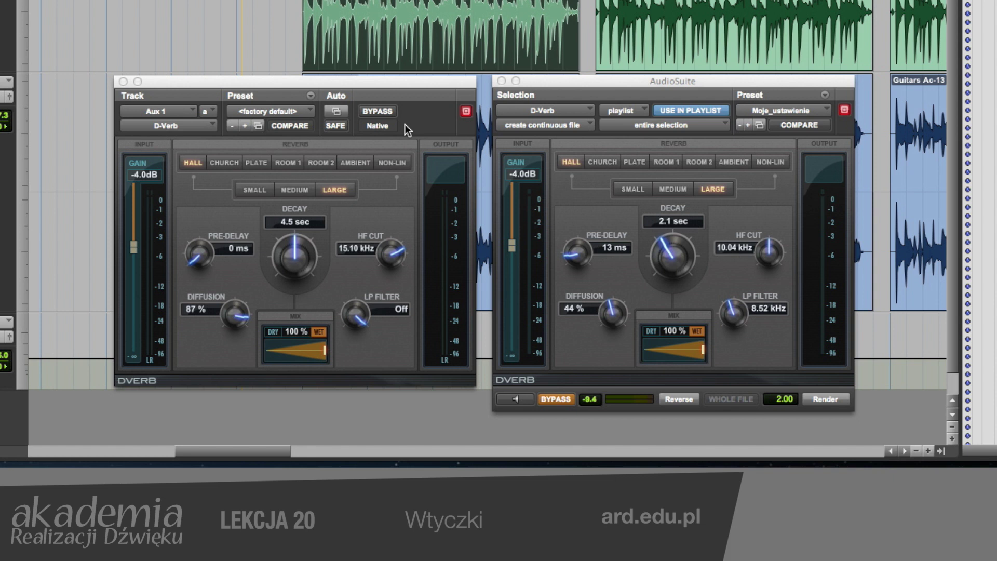
# Render the AudioSuite D-Verb onto the selected clip on the Guitars track and close the AudioSuite window
pyautogui.click(836, 399)
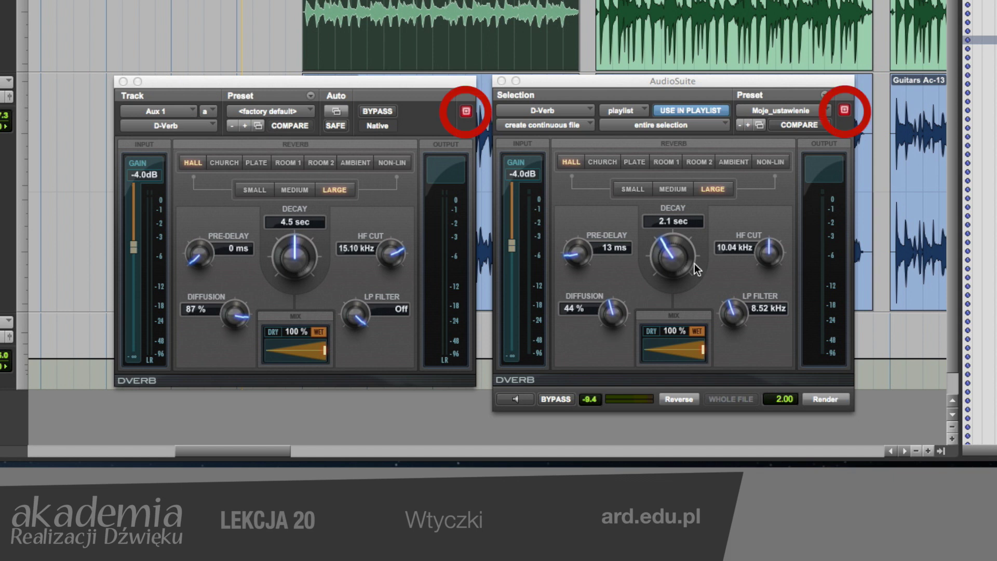
pyautogui.click(501, 81)
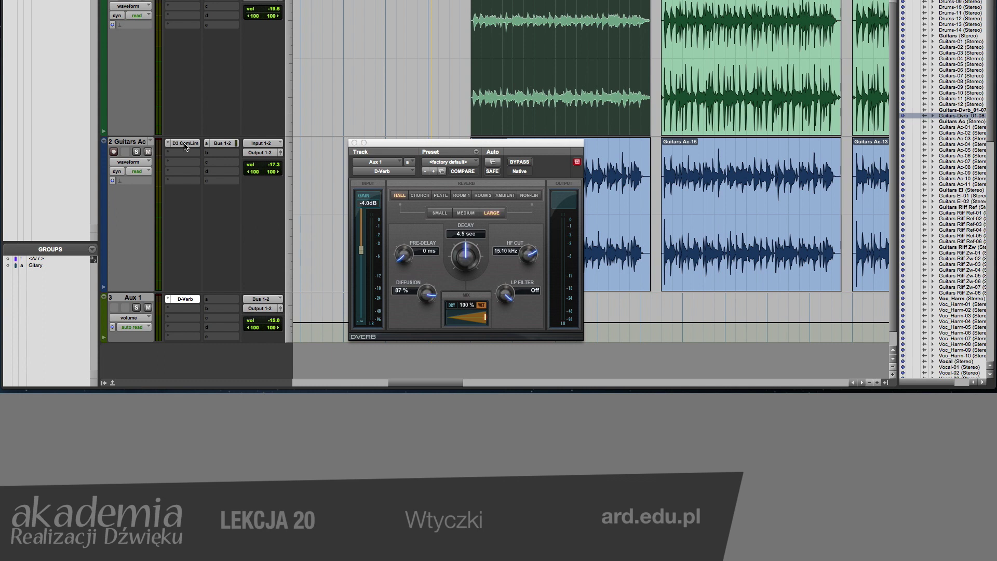
# Open the Dyn3 Compressor/Limiter insert on the Guitars Ac track
pyautogui.click(186, 144)
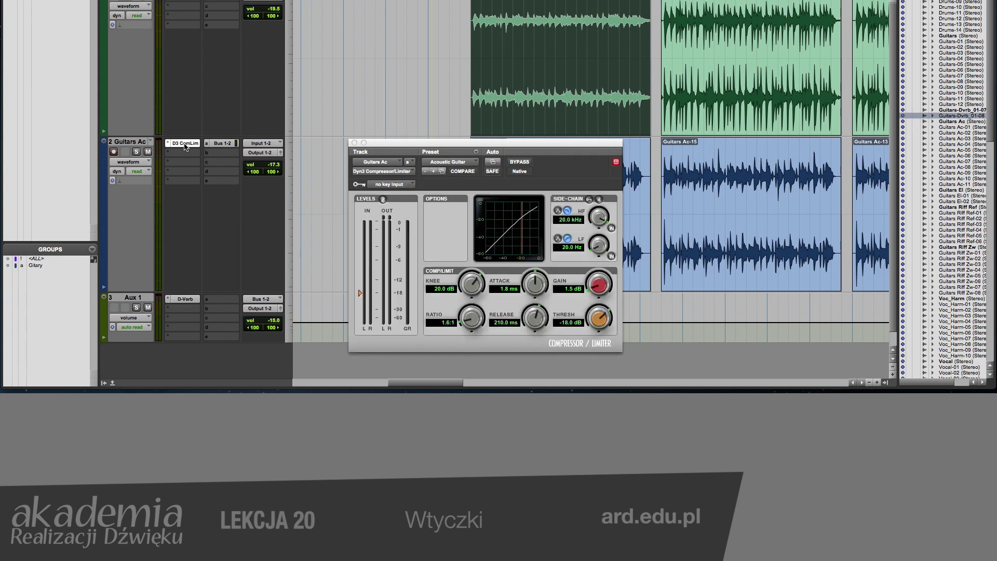